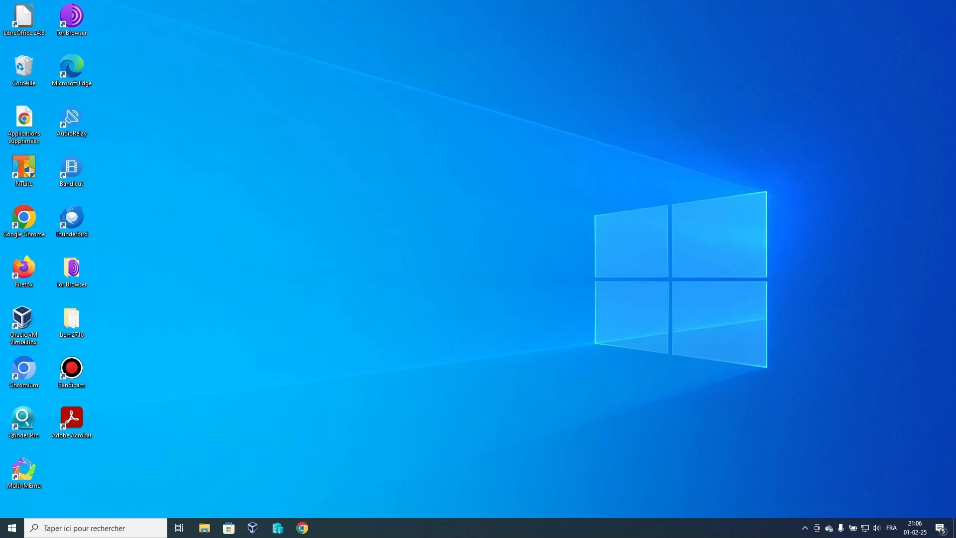
Open Hyper-V Manager and review the hardware settings of the Whonix Gateway Client virtual machine.
{"action": "left_click", "coordinate": [278, 528]}
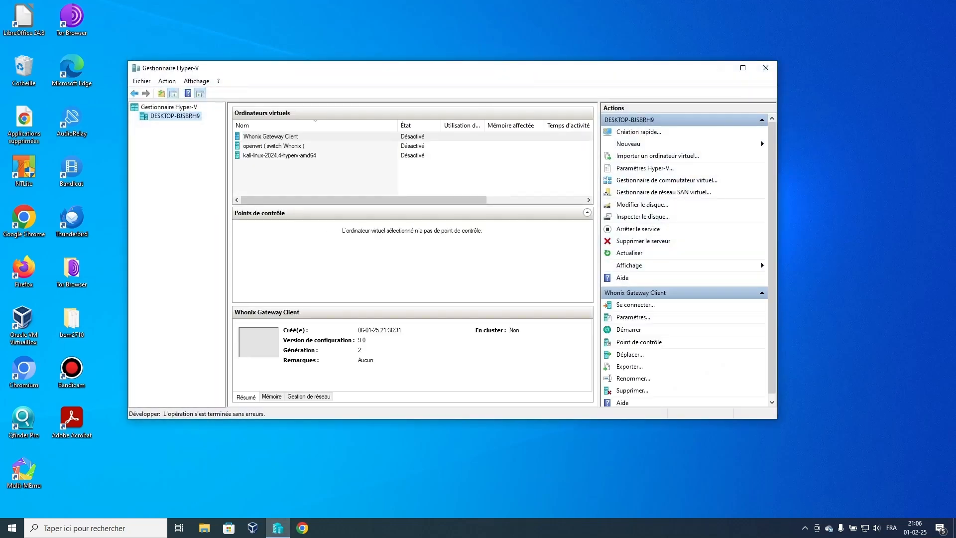
{"action": "right_click", "coordinate": [266, 138]}
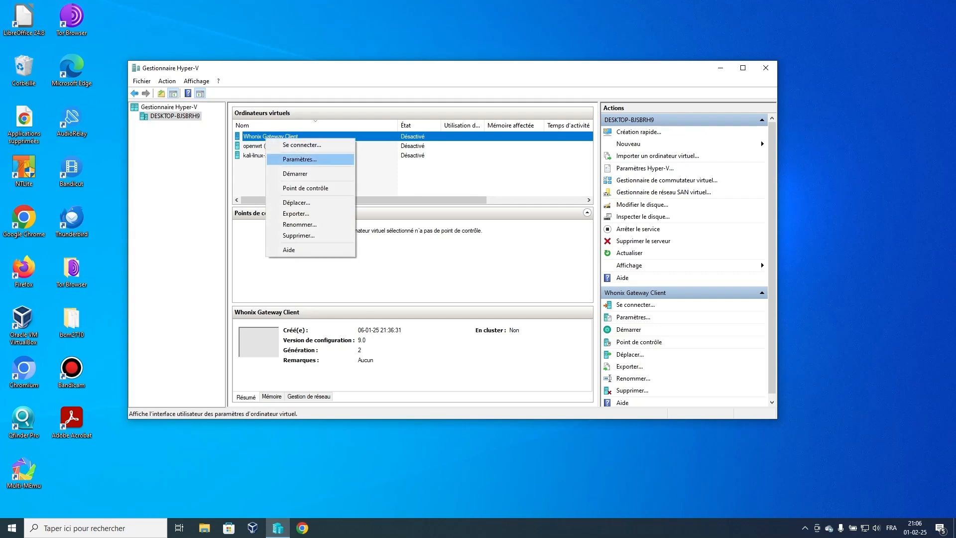
{"action": "key", "text": "Return"}
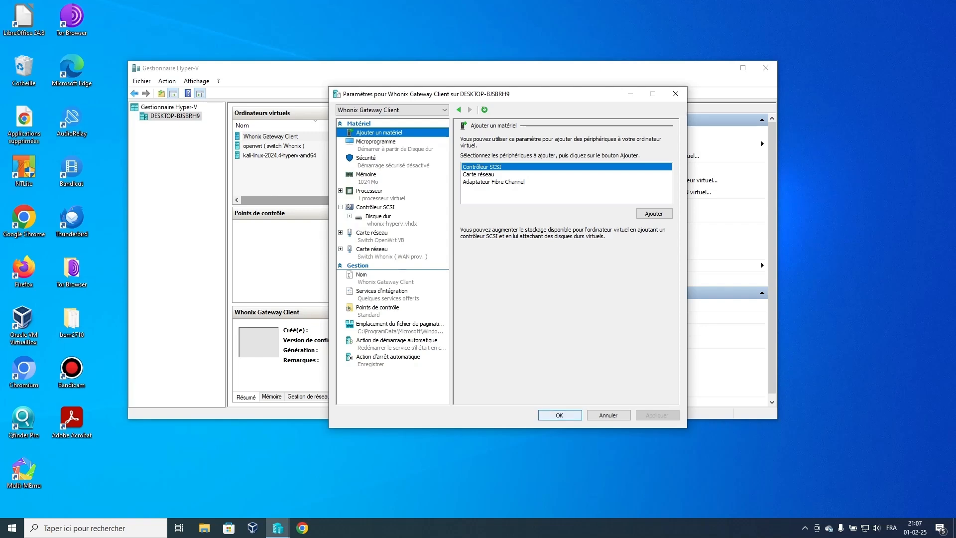
{"action": "key", "text": "Escape"}
Review the hardware and network adapter settings of the openwrt ( switch Whonix ) virtual machine.
{"action": "key", "text": "Down"}
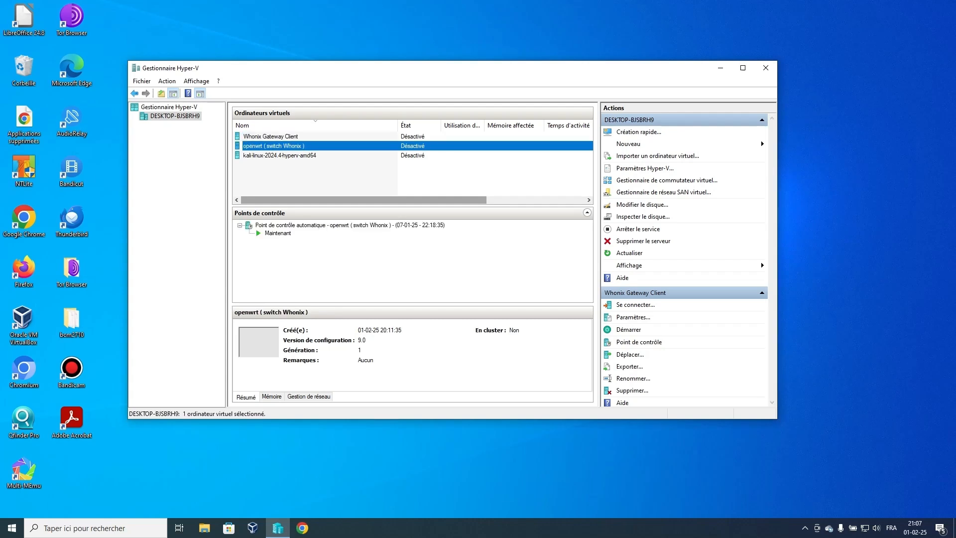
{"action": "key", "text": "shift+F10"}
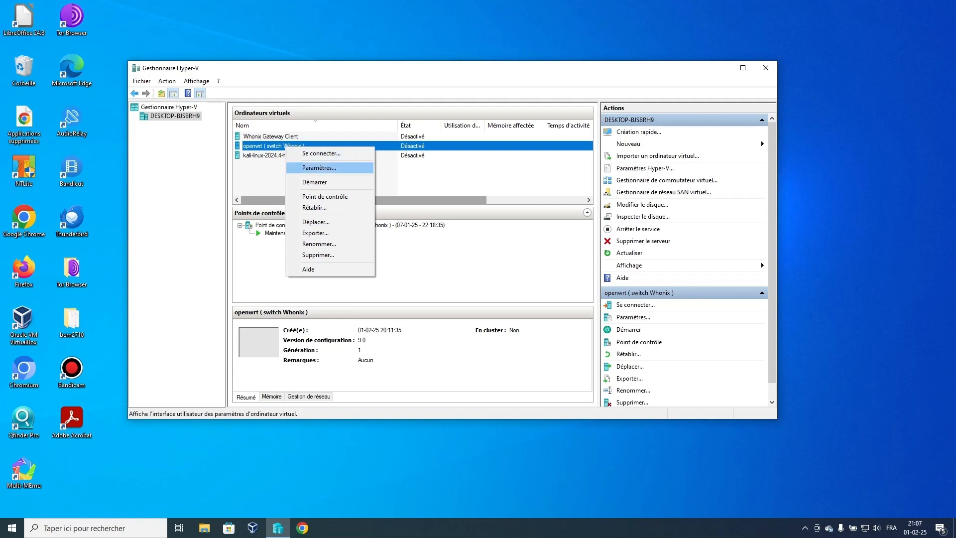
{"action": "key", "text": "Return"}
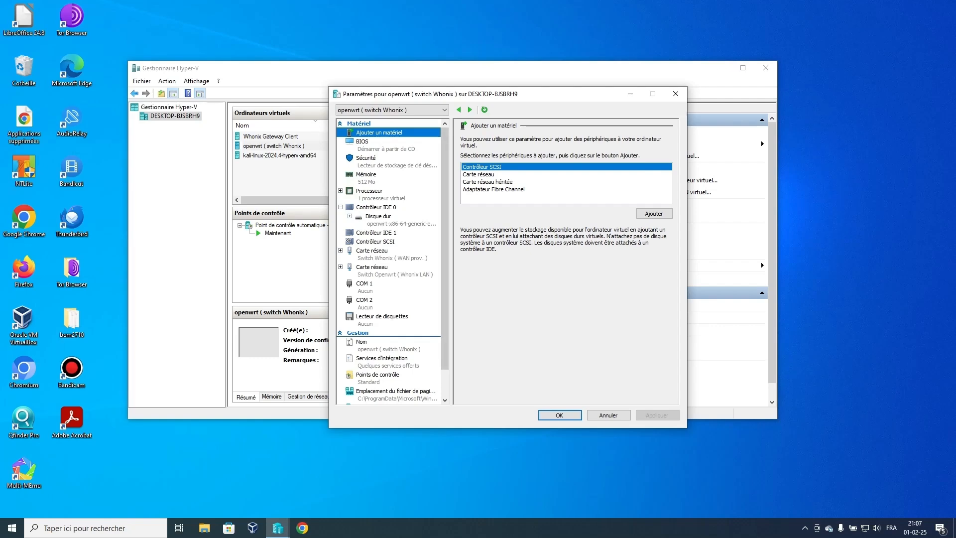
{"action": "key", "text": "Return"}
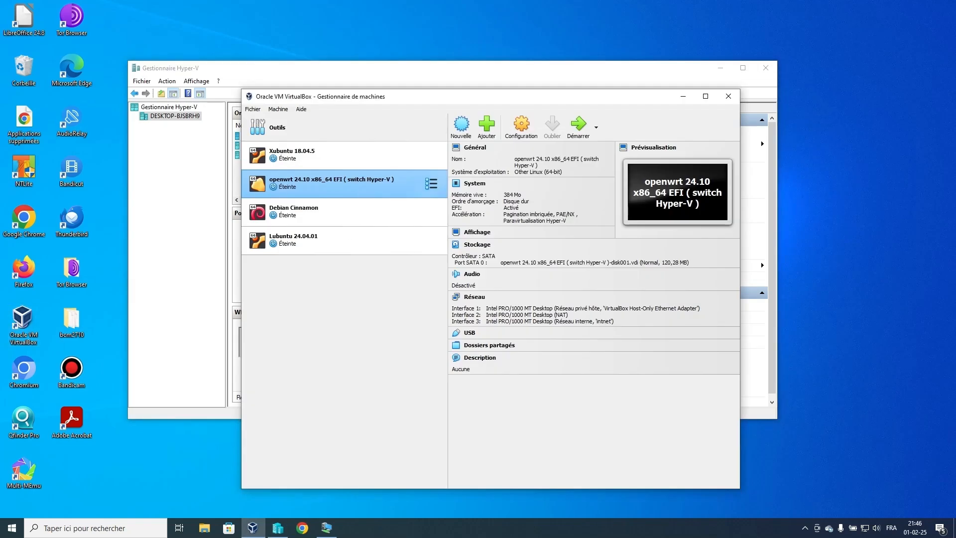
In VirtualBox, start the openwrt 24.10 x86_64 EFI ( switch Hyper-V ) virtual machine and close its display window.
{"action": "right_click", "coordinate": [331, 179]}
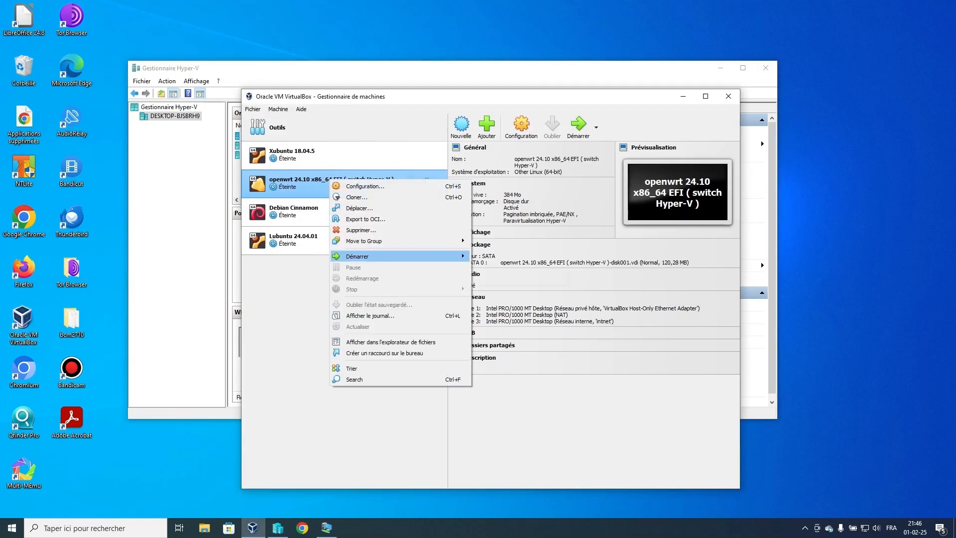
{"action": "mouse_move", "coordinate": [368, 257]}
{"action": "left_click", "coordinate": [504, 257]}
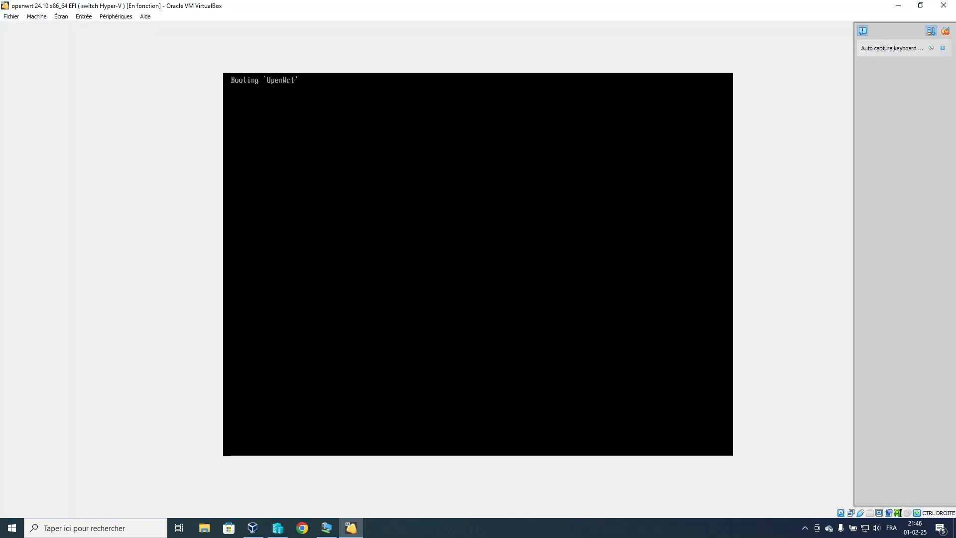
{"action": "left_click", "coordinate": [943, 6]}
{"action": "left_click", "coordinate": [446, 294]}
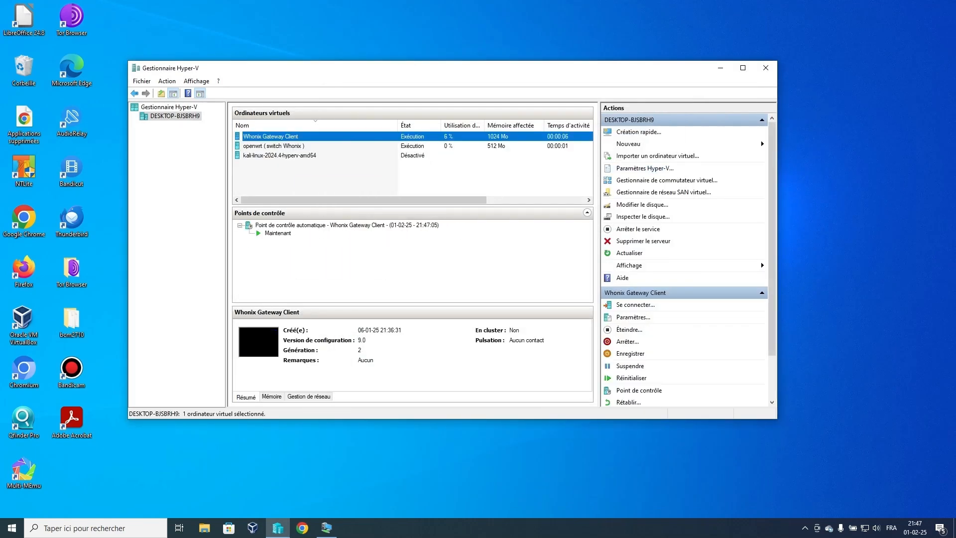
In Hyper-V Manager, check the running status of Whonix Gateway Client and openwrt ( switch Whonix ).
{"action": "left_click", "coordinate": [273, 146]}
{"action": "left_click", "coordinate": [271, 137]}
{"action": "left_click", "coordinate": [274, 146]}
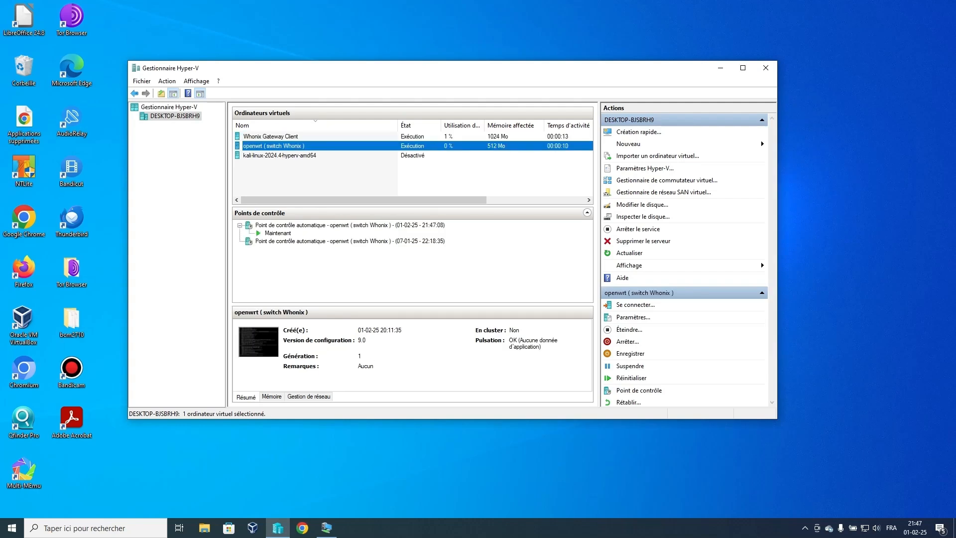
{"action": "left_click", "coordinate": [270, 137]}
Start the kali-linux-2024.4-hyperv-amd64 virtual machine, connect to it and log in to its Xorg session.
{"action": "right_click", "coordinate": [283, 155]}
{"action": "left_click", "coordinate": [313, 188]}
{"action": "left_click", "coordinate": [486, 295]}
{"action": "right_click", "coordinate": [283, 155]}
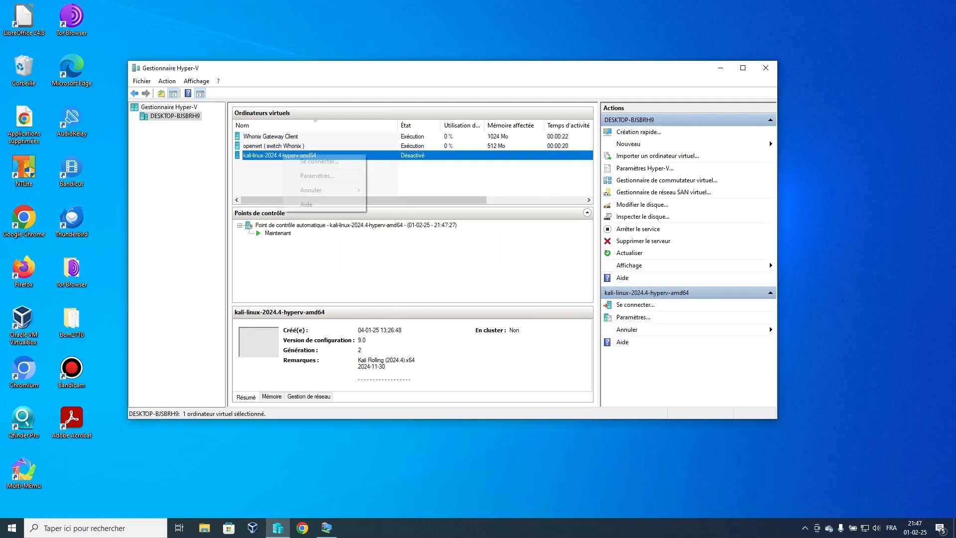
{"action": "left_click", "coordinate": [319, 161]}
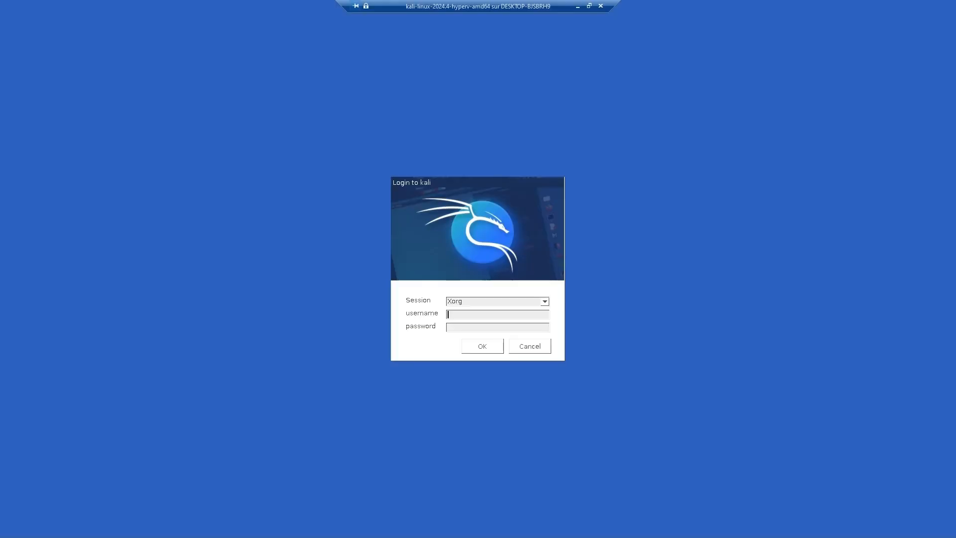
{"action": "key", "text": "Return"}
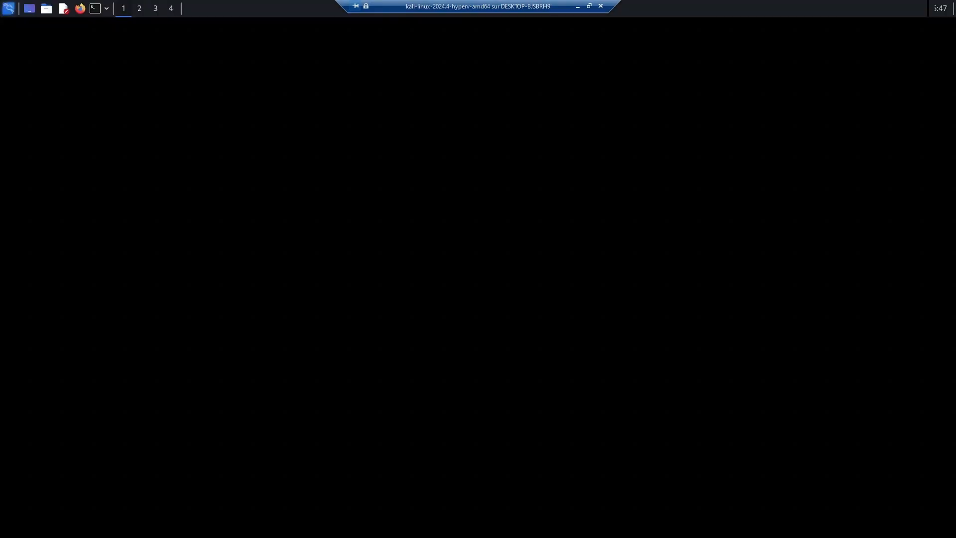
Query the Kali machine's public IP address in a terminal with curl icanhazip.com.
{"action": "key", "text": "ctrl+alt+t"}
{"action": "type", "text": "curl icanhazip.com"}
{"action": "key", "text": "Return"}
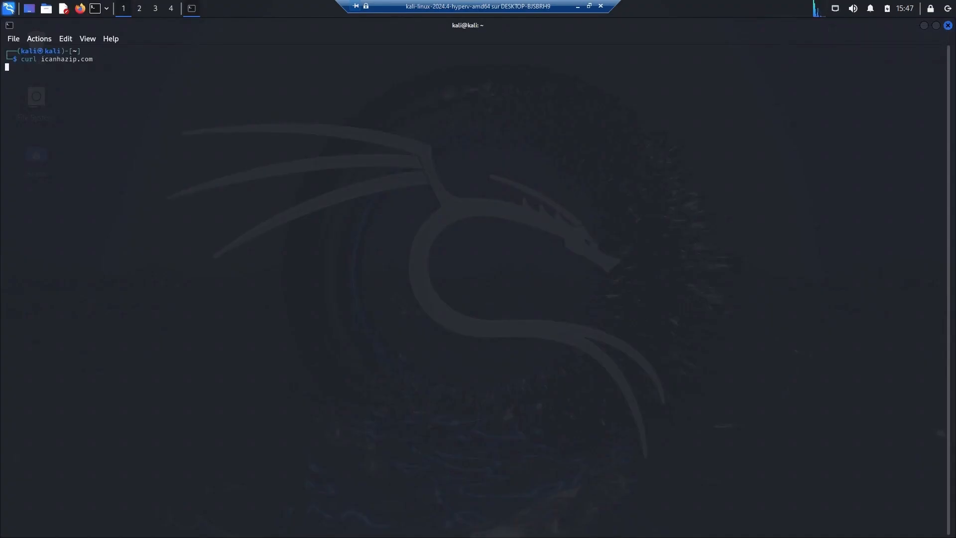
Check the Tor connection on the bookmarked TorStatus page in Firefox, and minimize the browser.
{"action": "left_click", "coordinate": [80, 9]}
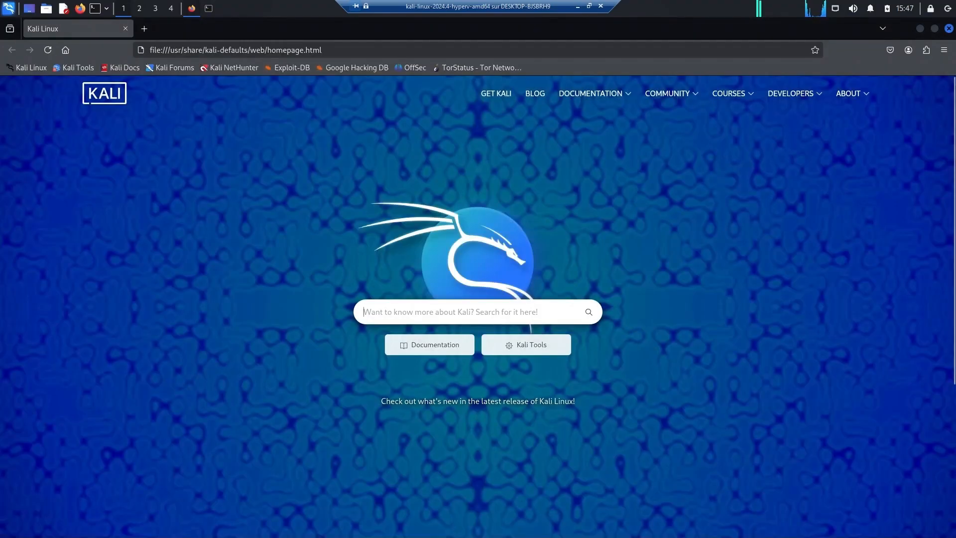
{"action": "left_click", "coordinate": [477, 69]}
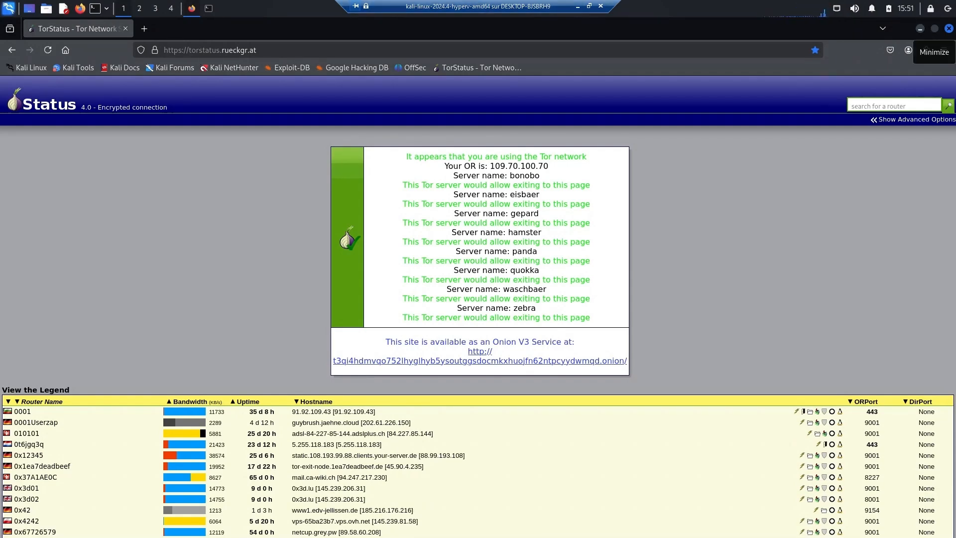
{"action": "left_click", "coordinate": [920, 28]}
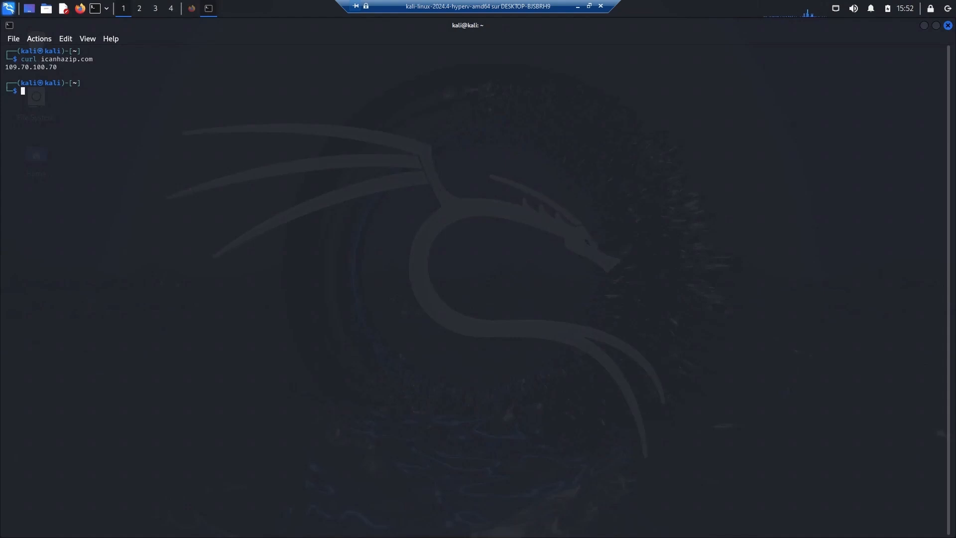
{"action": "type", "text": "setxkbmap be"}
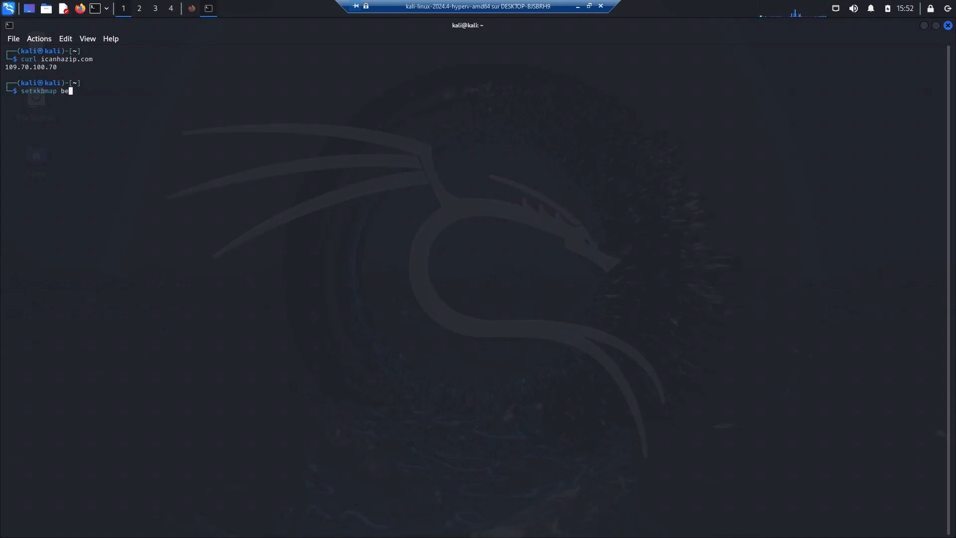
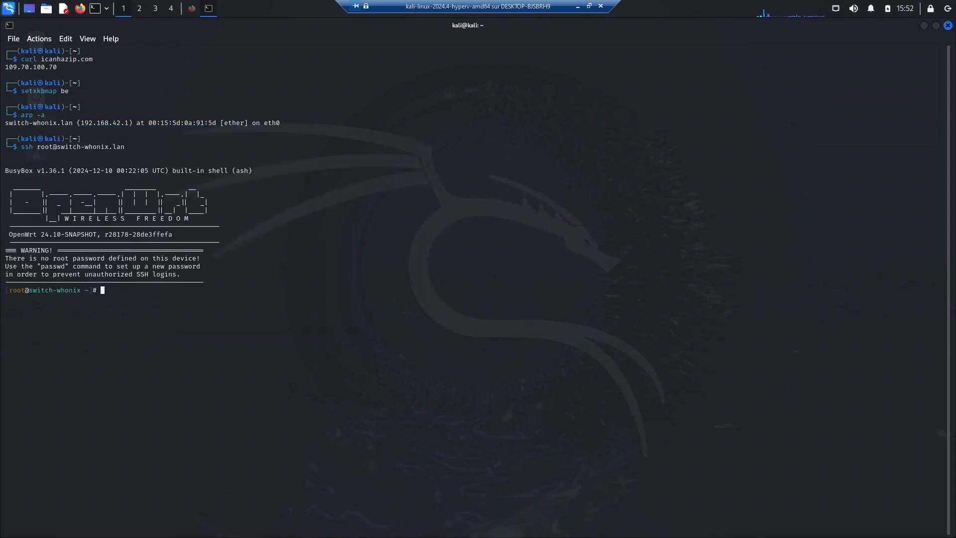
Update the opkg package lists on the switch-whonix router and install the adguardhome package.
{"action": "type", "text": "opkg update"}
{"action": "key", "text": "Return"}
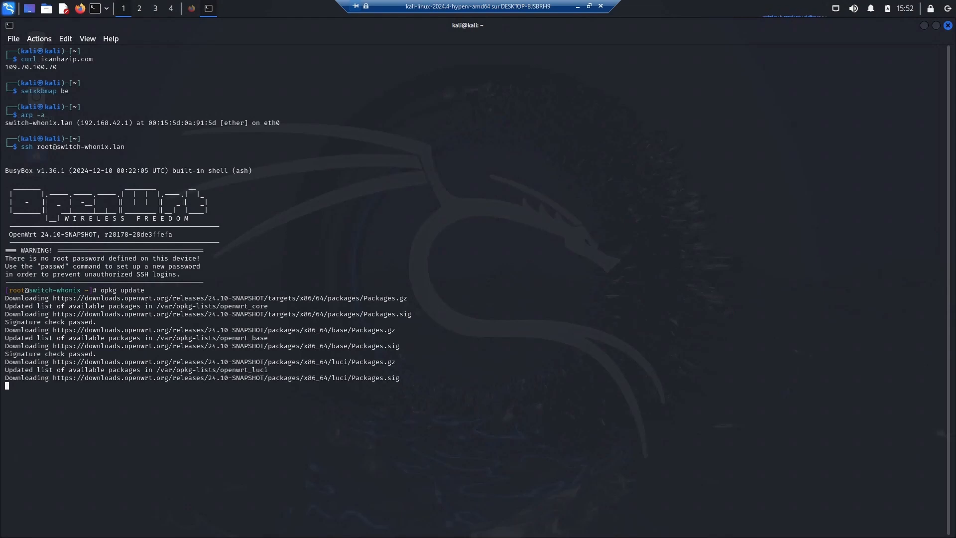
{"action": "type", "text": "opkg install ad"}
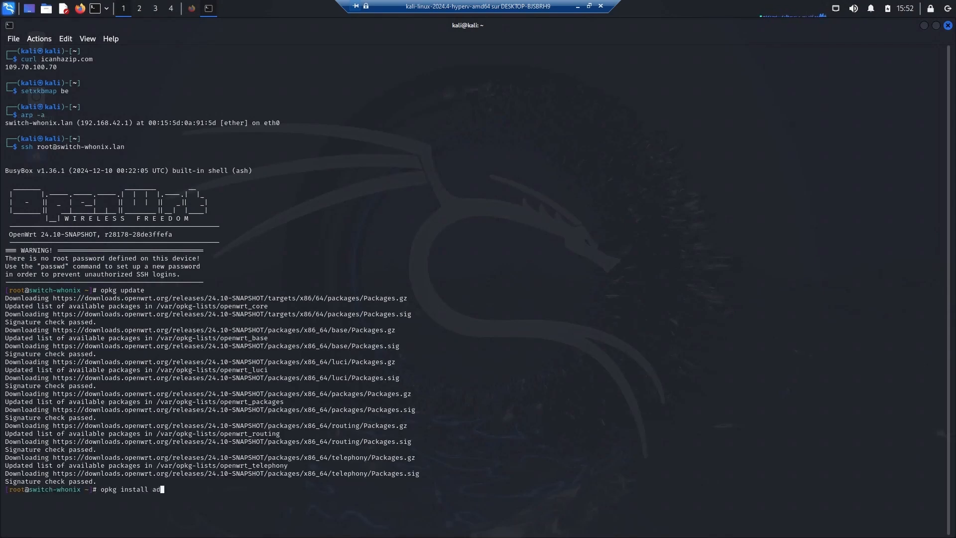
{"action": "type", "text": "guardhome"}
{"action": "key", "text": "Return"}
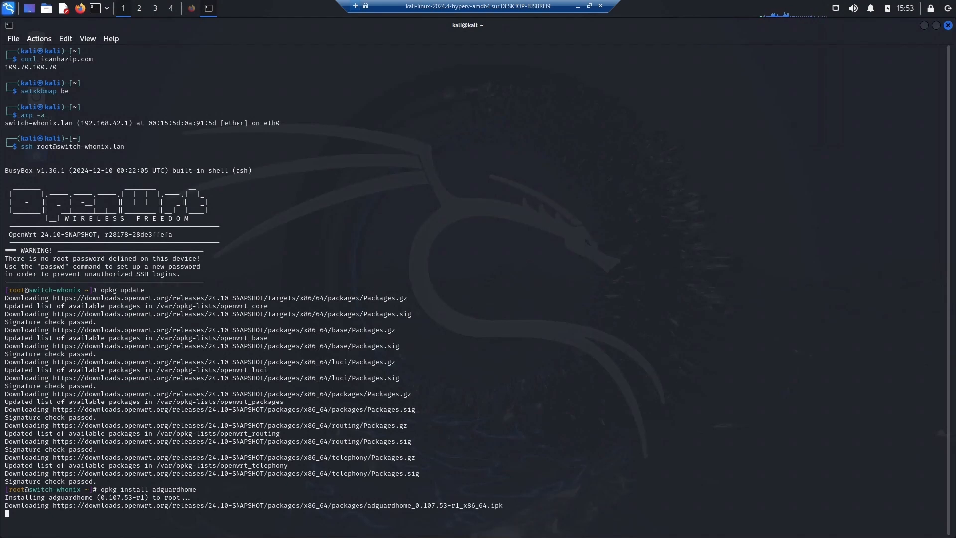
{"action": "left_click_drag", "start_coordinate": [128, 146], "coordinate": [56, 147]}
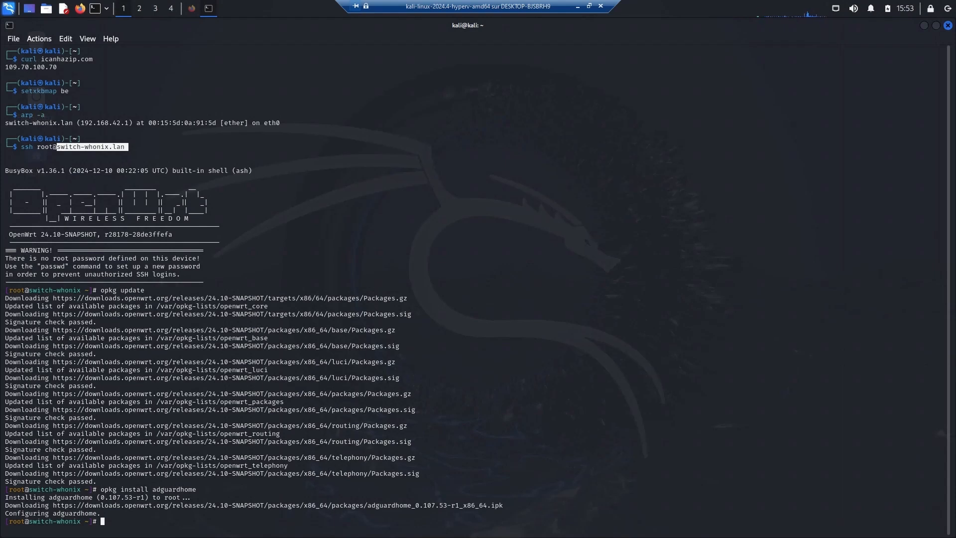
{"action": "left_click", "coordinate": [924, 25]}
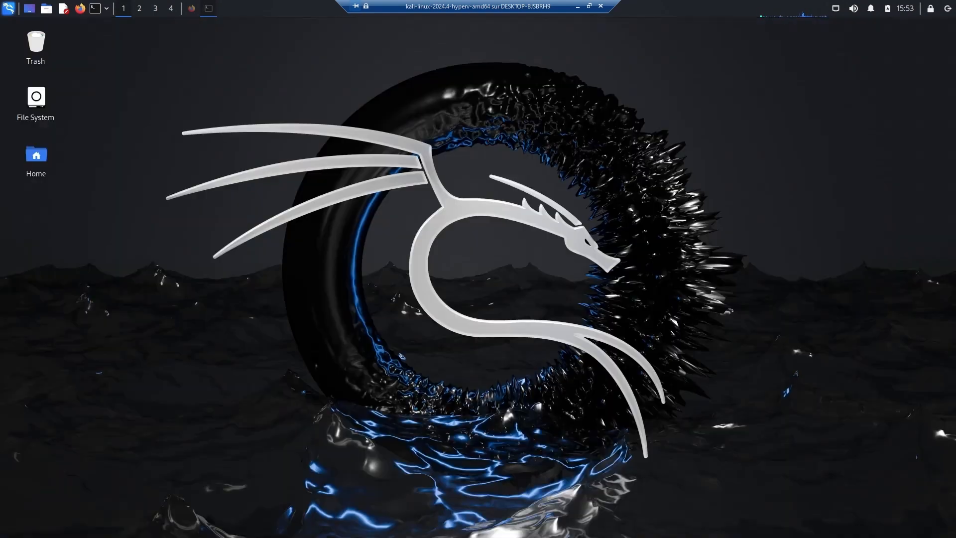
{"action": "left_click", "coordinate": [192, 8]}
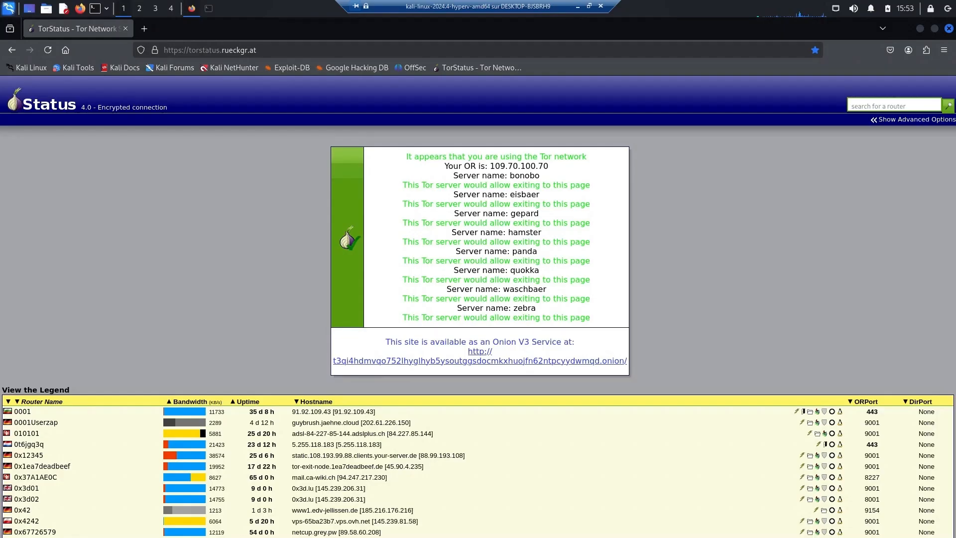
{"action": "key", "text": "ctrl+l"}
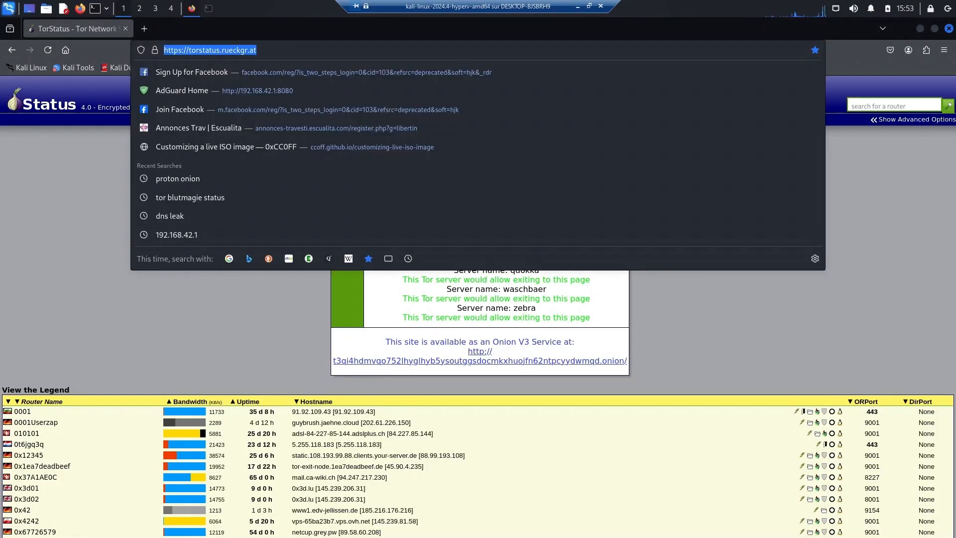
{"action": "key", "text": "BackSpace"}
{"action": "type", "text": "htt"}
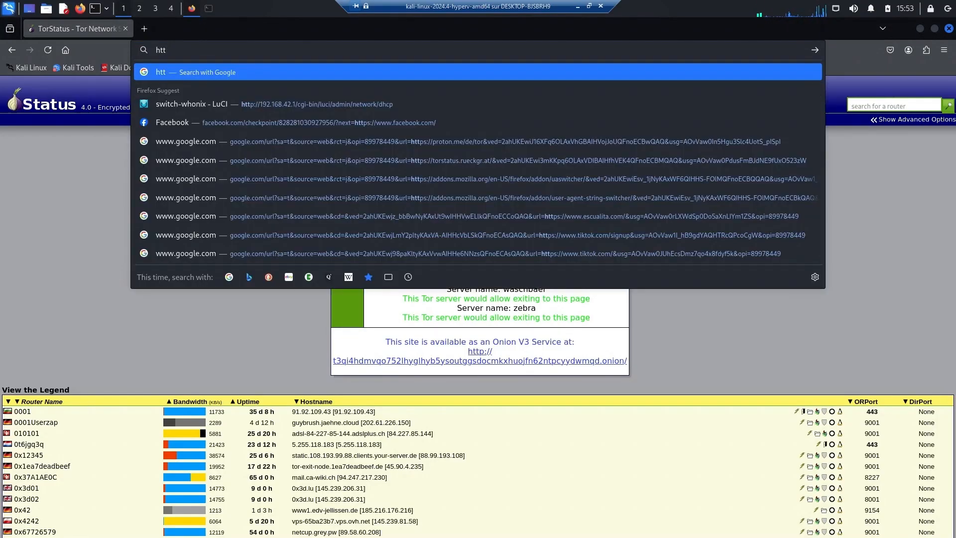
{"action": "type", "text": "p://switch-whonix.lan/"}
{"action": "key", "text": "Return"}
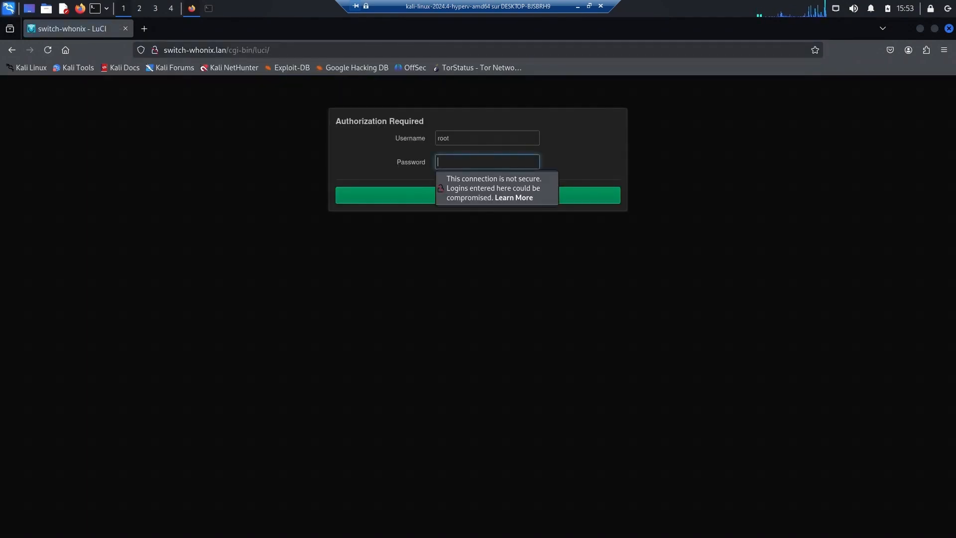
{"action": "key", "text": "Return"}
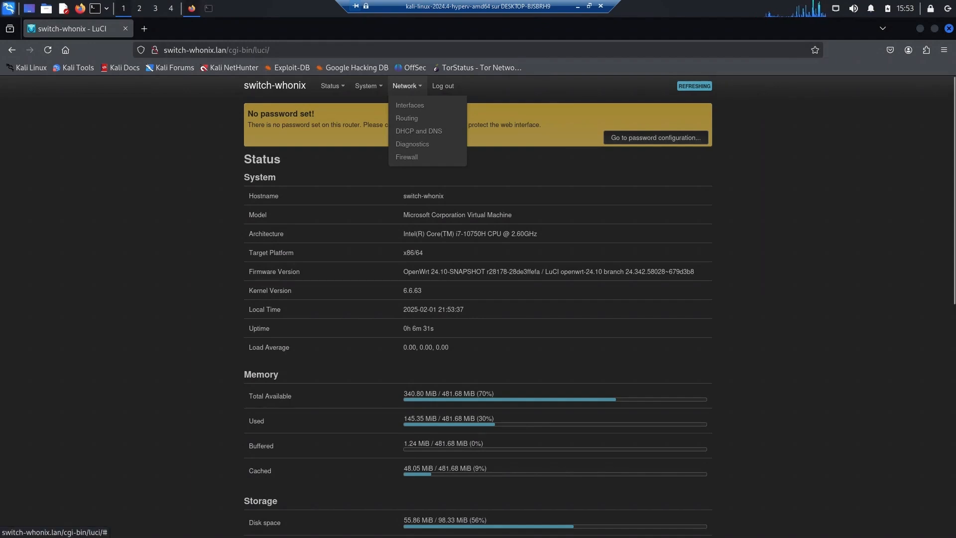
Set the Dnsmasq DNS server port to 5368 in the router's DHCP and DNS settings, then save and apply the change.
{"action": "left_click", "coordinate": [405, 86]}
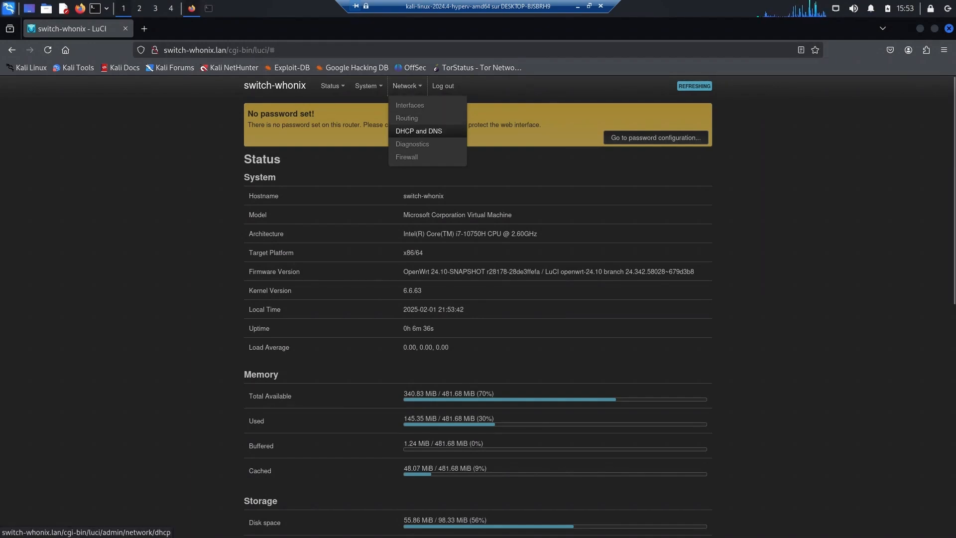
{"action": "left_click", "coordinate": [419, 131]}
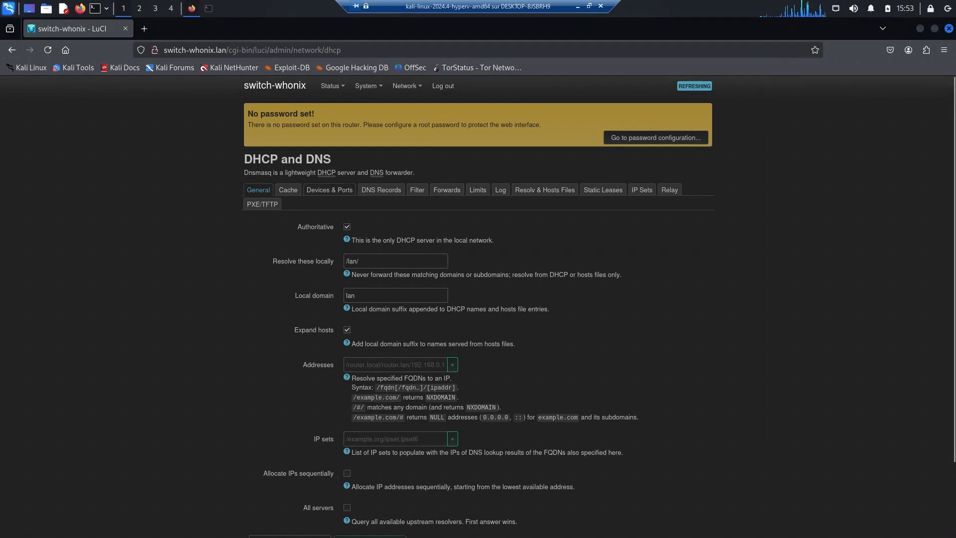
{"action": "left_click", "coordinate": [329, 190]}
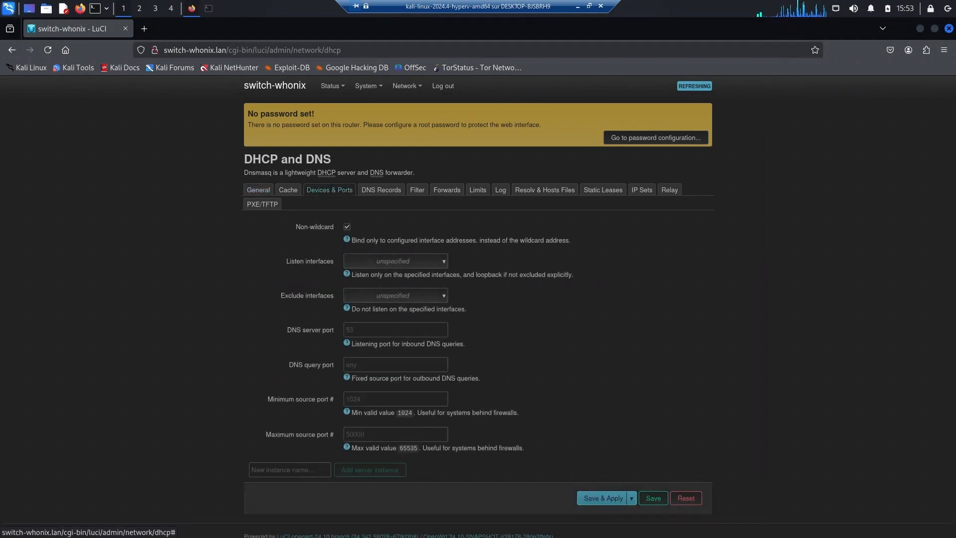
{"action": "left_click", "coordinate": [395, 329]}
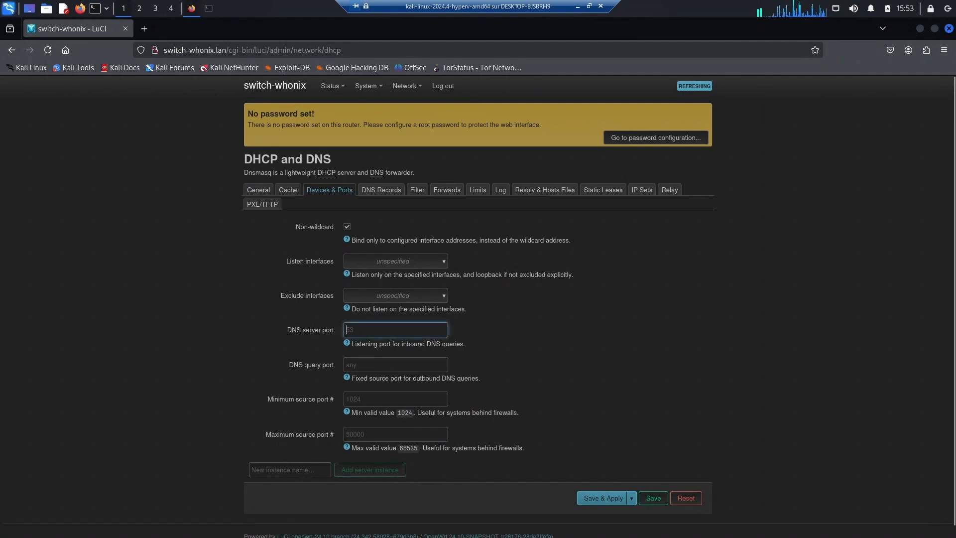
{"action": "type", "text": "5368"}
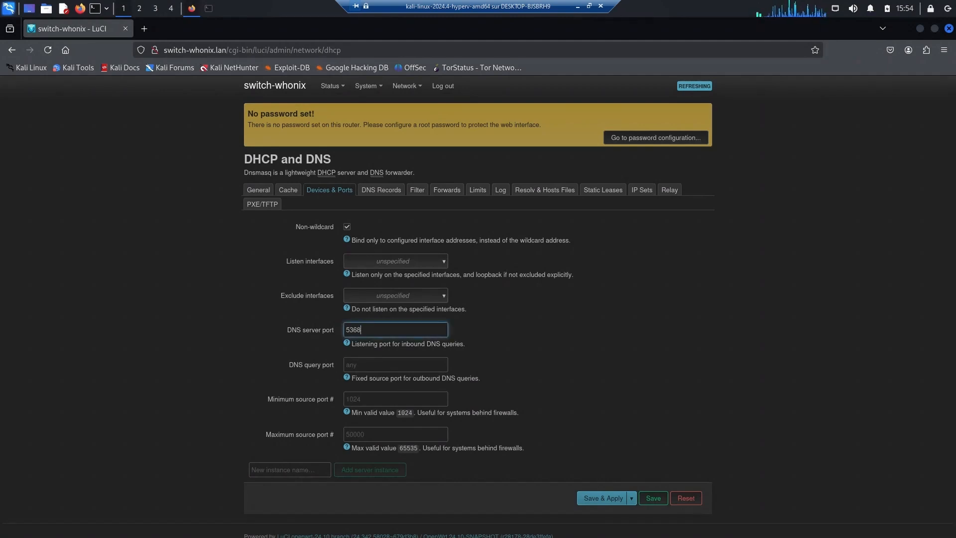
{"action": "left_click", "coordinate": [602, 498]}
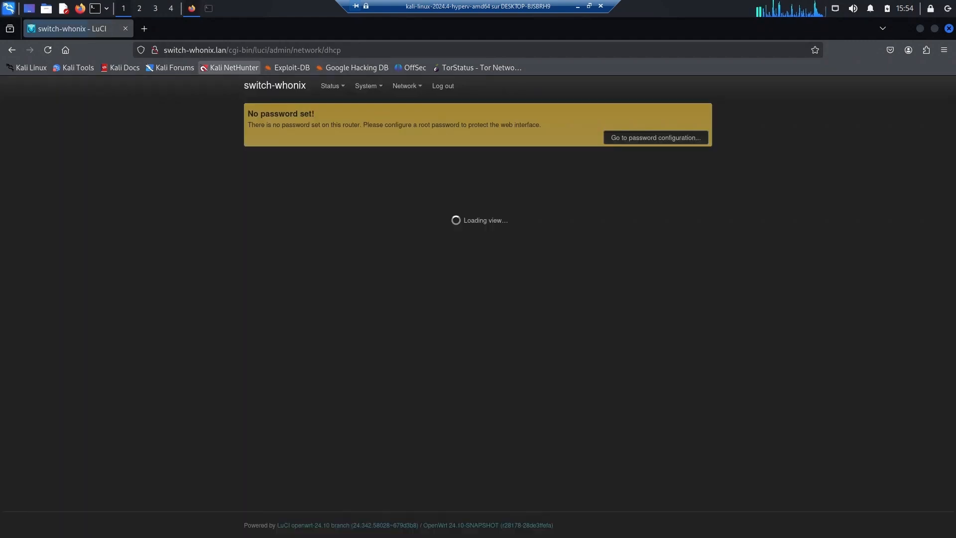
{"action": "left_click", "coordinate": [378, 50]}
{"action": "left_click_drag", "start_coordinate": [378, 50], "coordinate": [315, 50]}
{"action": "left_click", "coordinate": [261, 50]}
{"action": "left_click_drag", "start_coordinate": [250, 50], "coordinate": [363, 49]}
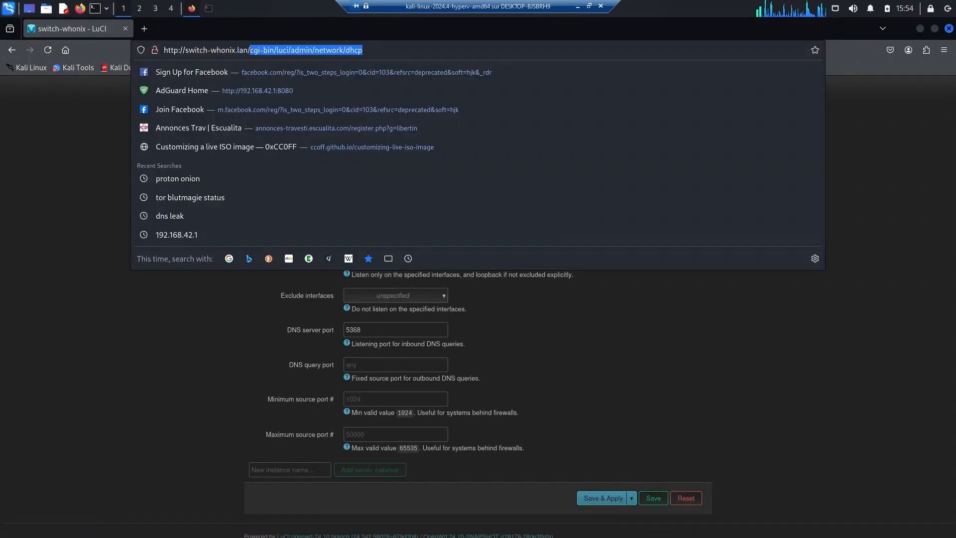
{"action": "key", "text": "BackSpace"}
{"action": "key", "text": "BackSpace"}
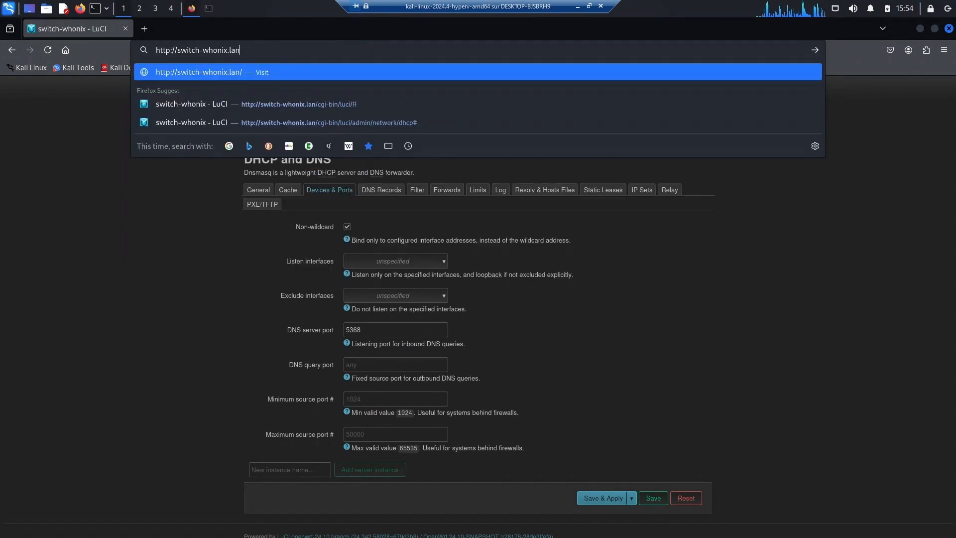
{"action": "type", "text": ":"}
{"action": "key", "text": "BackSpace"}
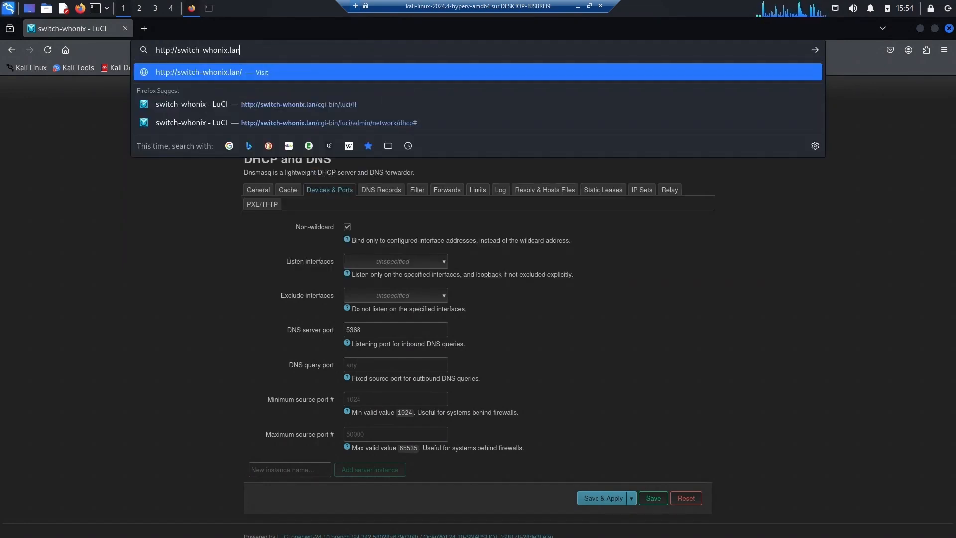
{"action": "type", "text": ":3000"}
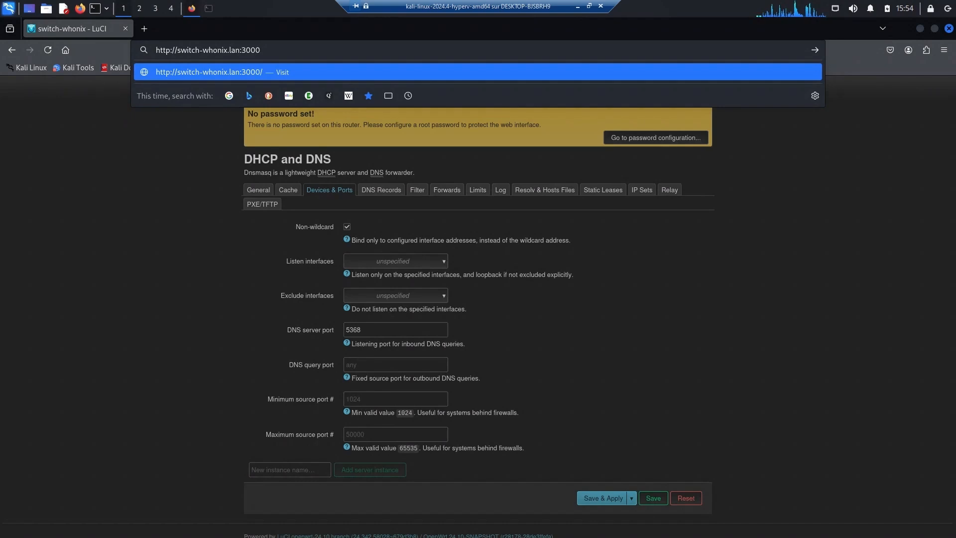
{"action": "key", "text": "Return"}
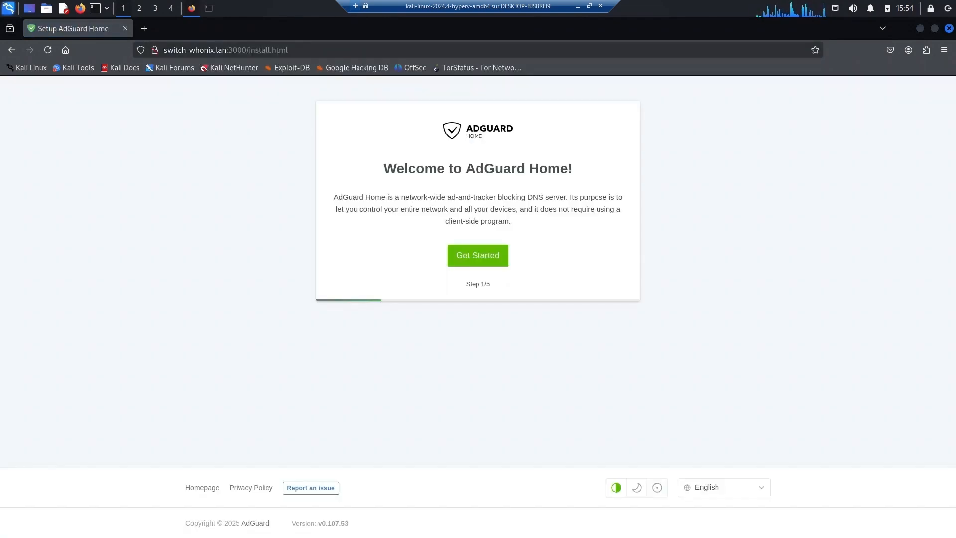
Start the AdGuard Home setup and set the admin web interface port to 8080, keeping DNS on port 53 for all interfaces.
{"action": "left_click", "coordinate": [478, 255]}
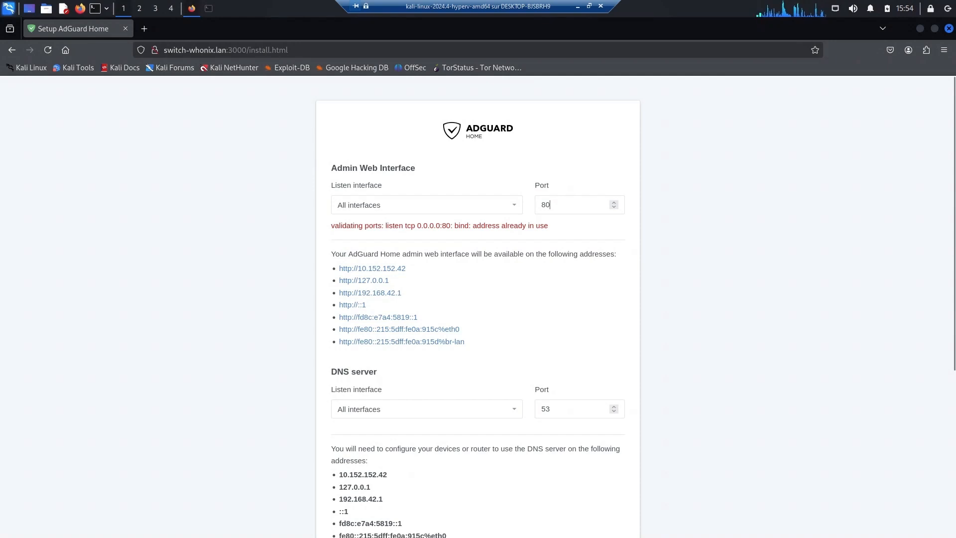
{"action": "type", "text": "80"}
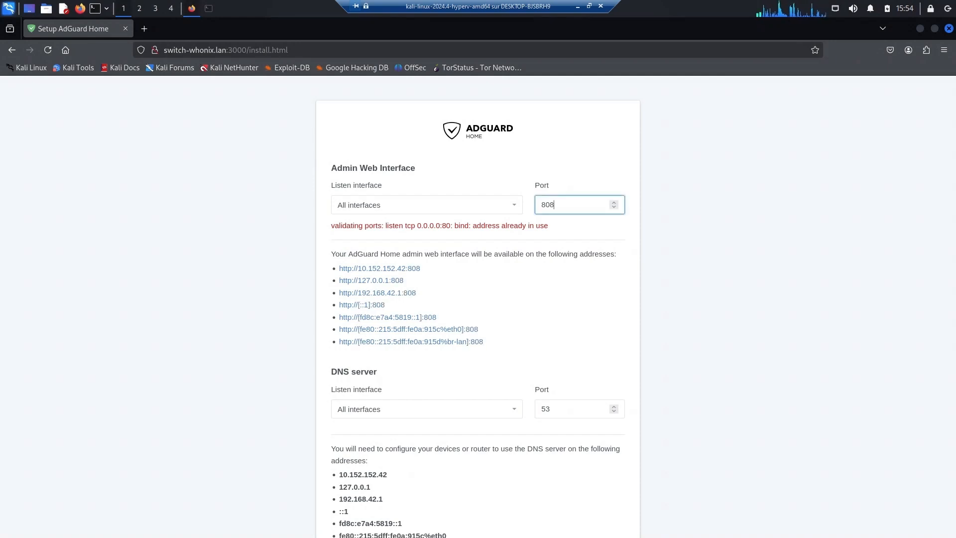
{"action": "scroll", "coordinate": [478, 299], "scroll_direction": "down", "scroll_amount": 5}
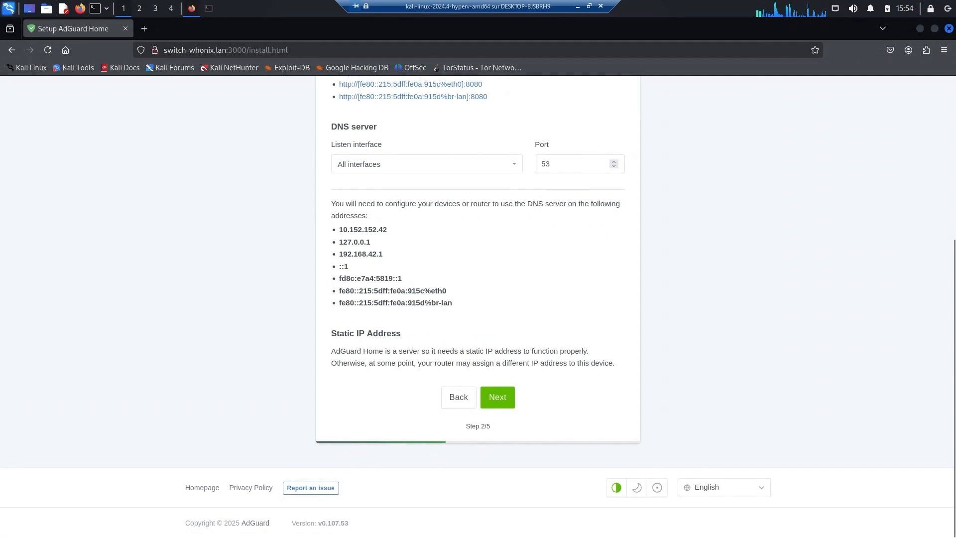
{"action": "left_click", "coordinate": [497, 397]}
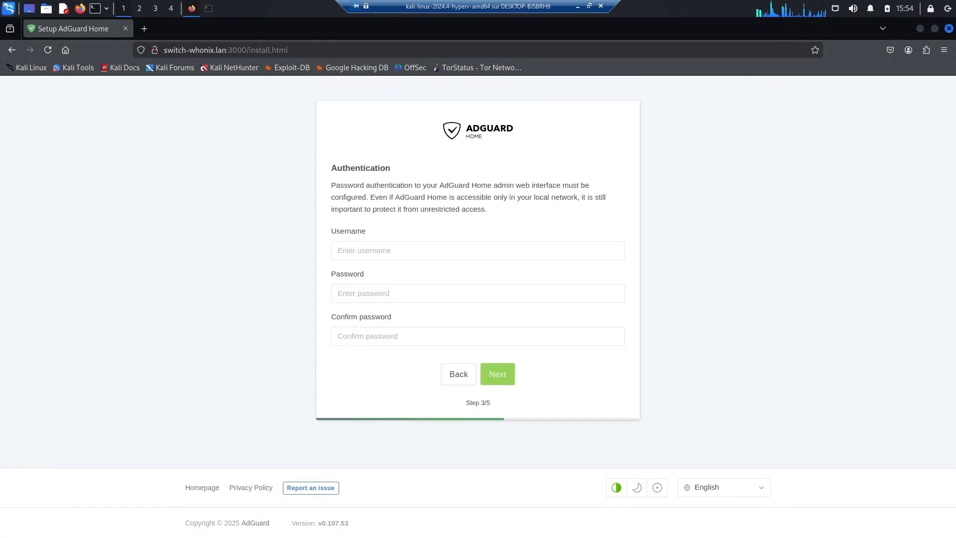
Create the AdGuard Home admin account with a username and a confirmed password, finish the setup wizard and open the dashboard login.
{"action": "left_click", "coordinate": [478, 251]}
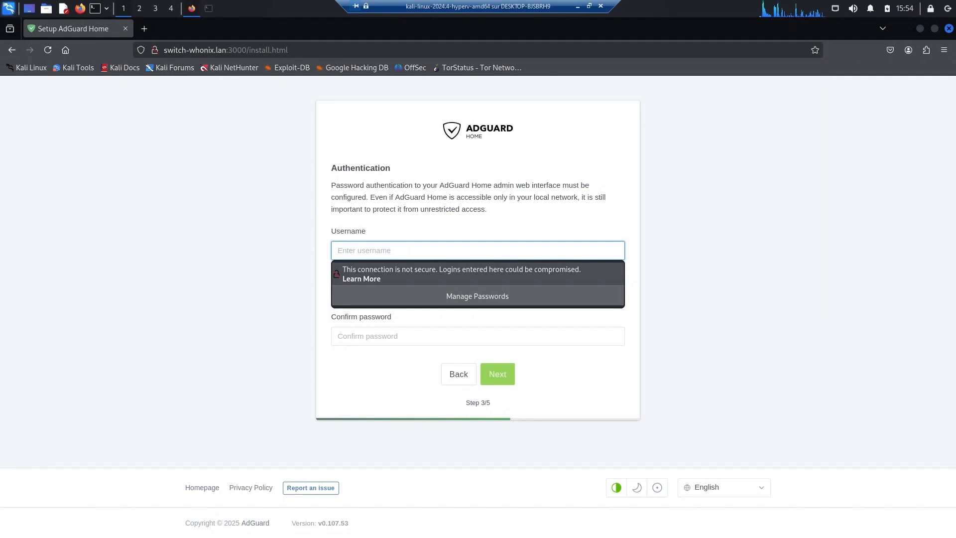
{"action": "type", "text": "maximilien"}
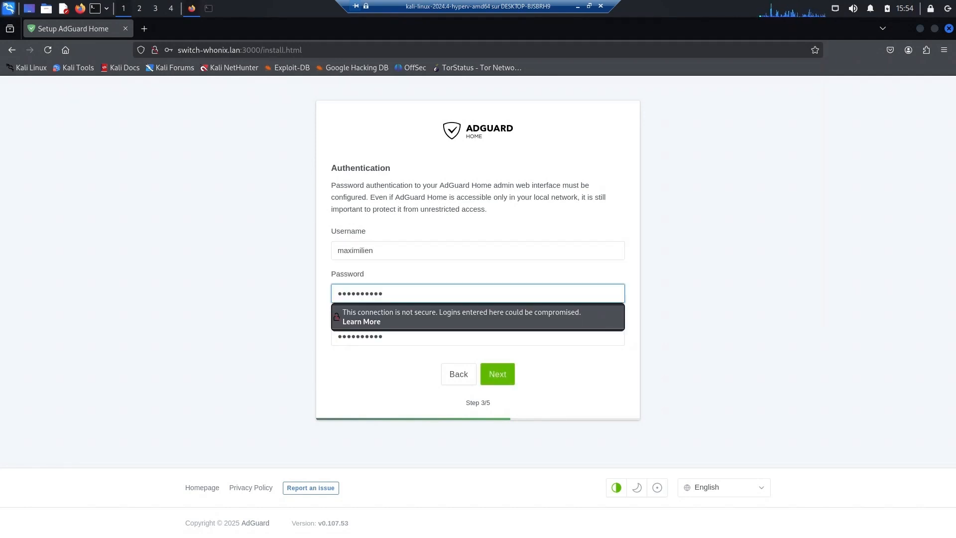
{"action": "left_click", "coordinate": [497, 374]}
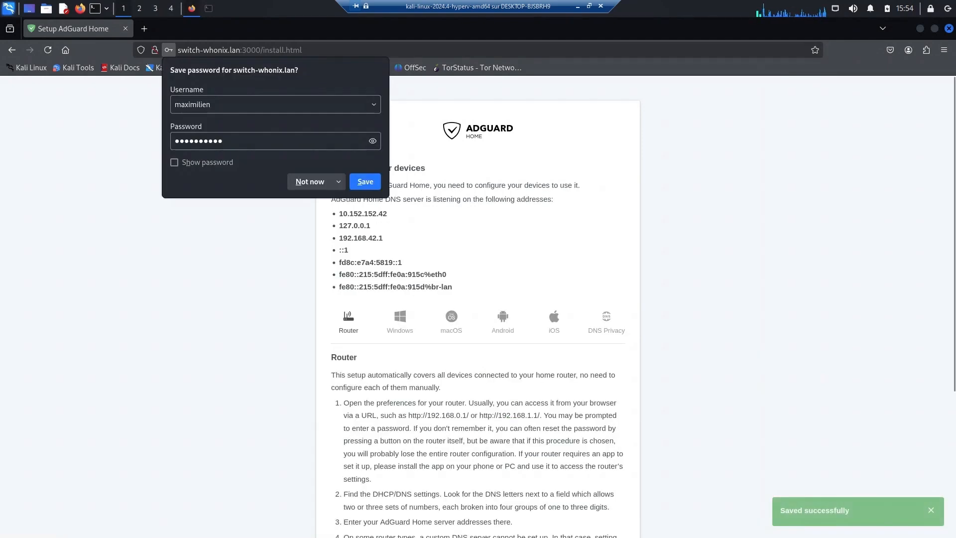
{"action": "left_click", "coordinate": [497, 373]}
{"action": "scroll", "coordinate": [488, 383], "scroll_direction": "down", "scroll_amount": 5}
{"action": "left_click", "coordinate": [478, 396]}
{"action": "left_click", "coordinate": [478, 231]}
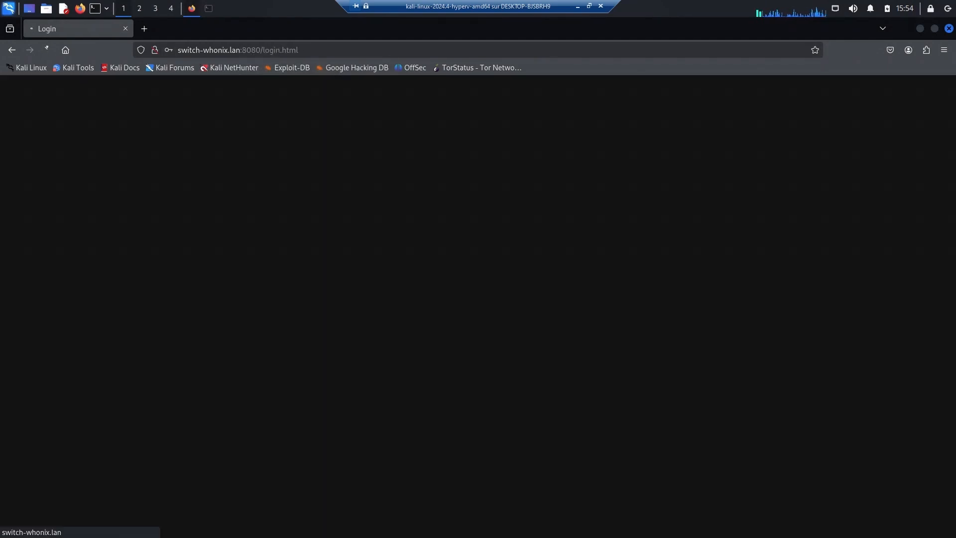
Sign in to AdGuard Home with the admin username and password, and dismiss the offer to save the login.
{"action": "left_click", "coordinate": [478, 228]}
{"action": "type", "text": "ma"}
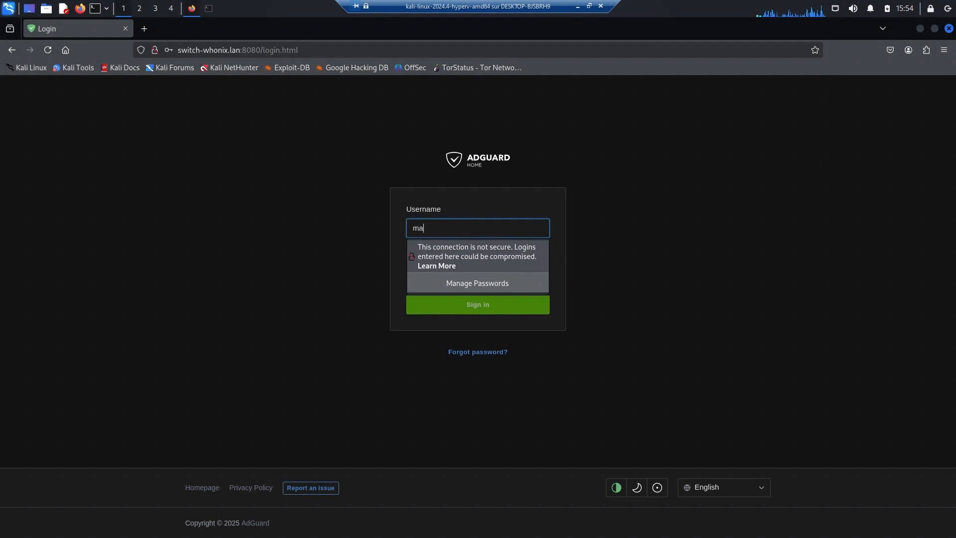
{"action": "type", "text": "ximilien"}
{"action": "left_click", "coordinate": [588, 259]}
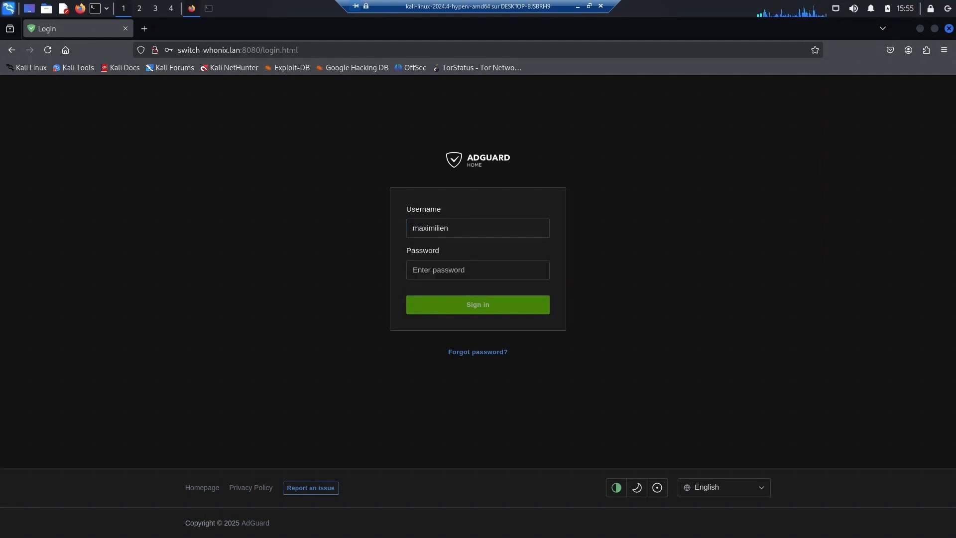
{"action": "left_click", "coordinate": [478, 270]}
{"action": "type", "text": "••••••••••"}
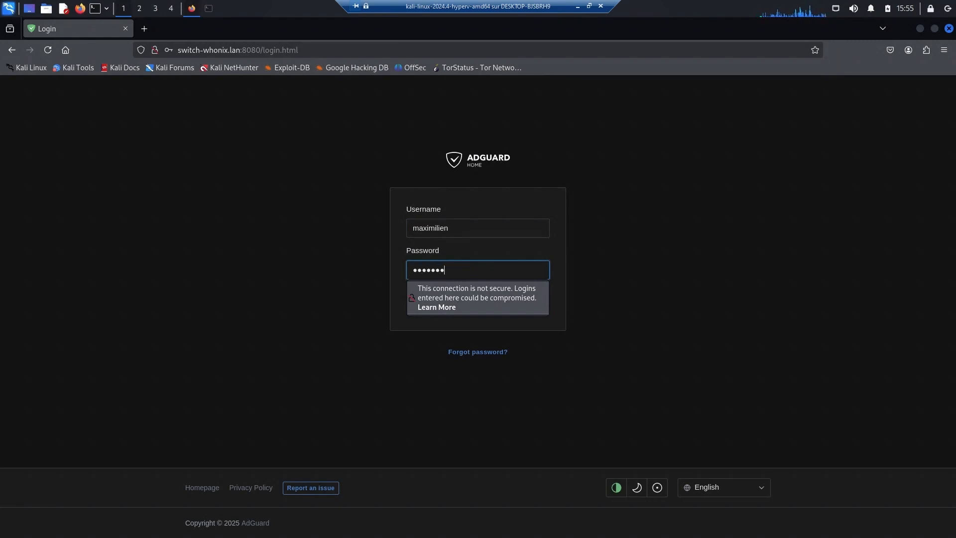
{"action": "key", "text": "Return"}
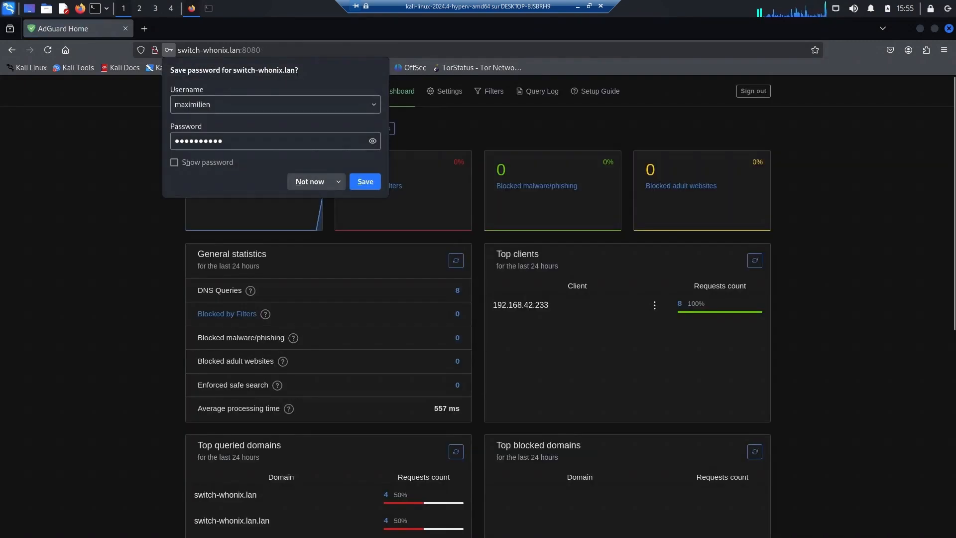
{"action": "key", "text": "Escape"}
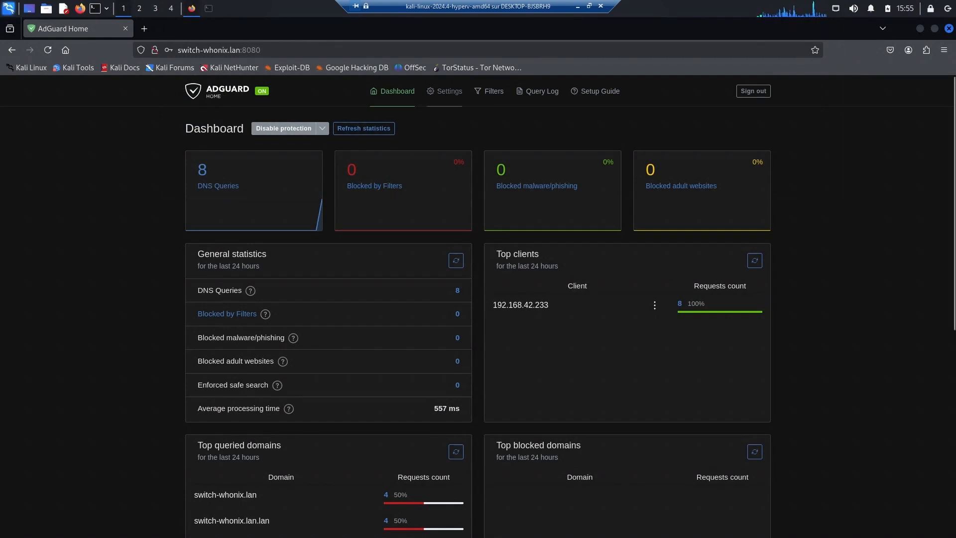
Remove all entries from the upstream DNS servers and the bootstrap DNS servers in AdGuard Home's DNS settings.
{"action": "left_click", "coordinate": [445, 91]}
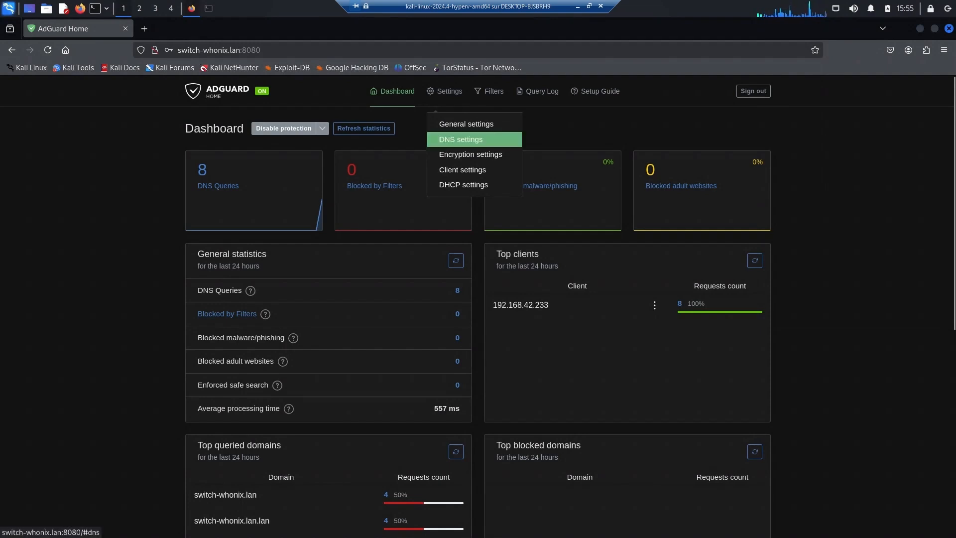
{"action": "left_click", "coordinate": [461, 140]}
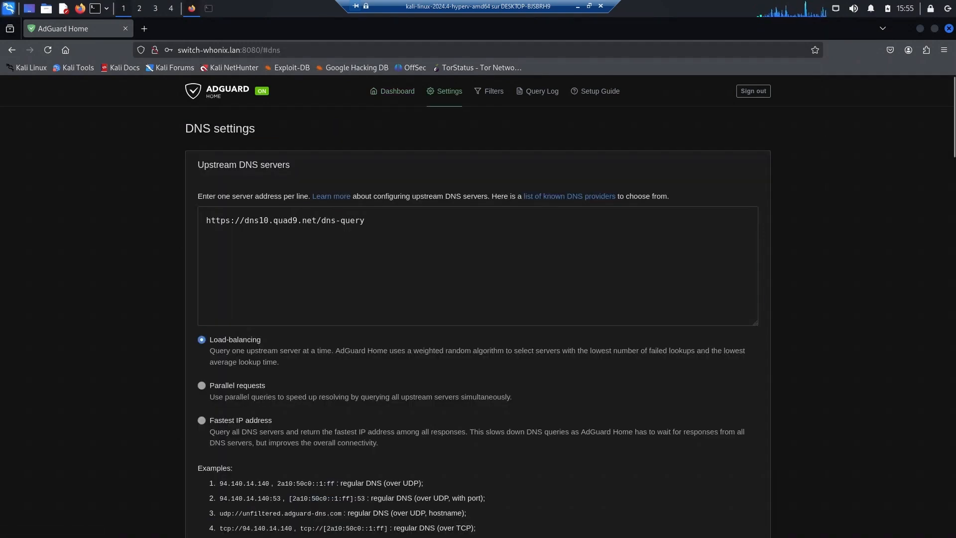
{"action": "double_click", "coordinate": [352, 220]}
{"action": "key", "text": "ctrl+a"}
{"action": "key", "text": "BackSpace"}
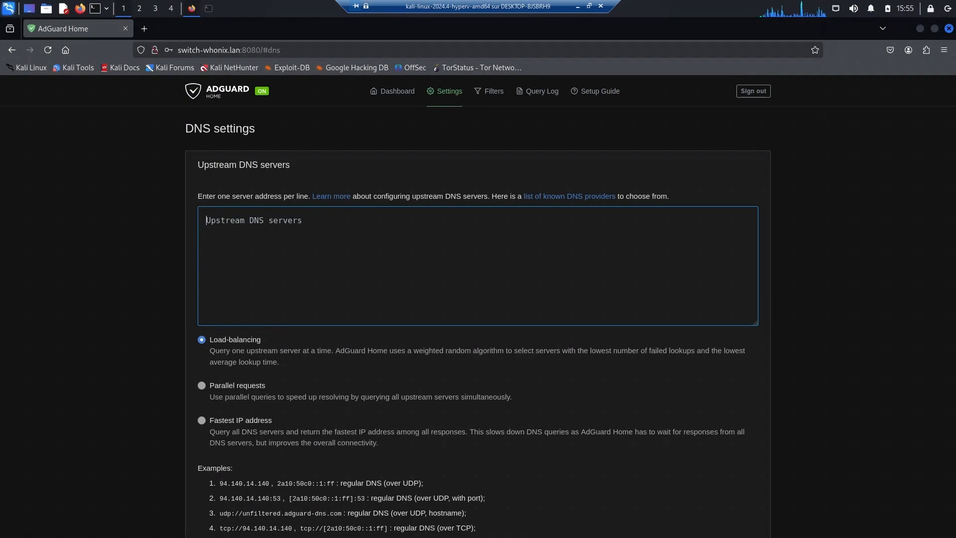
{"action": "scroll", "coordinate": [478, 299], "scroll_direction": "down", "scroll_amount": 10}
{"action": "left_click", "coordinate": [348, 412]}
{"action": "key", "text": "ctrl+a"}
{"action": "key", "text": "BackSpace"}
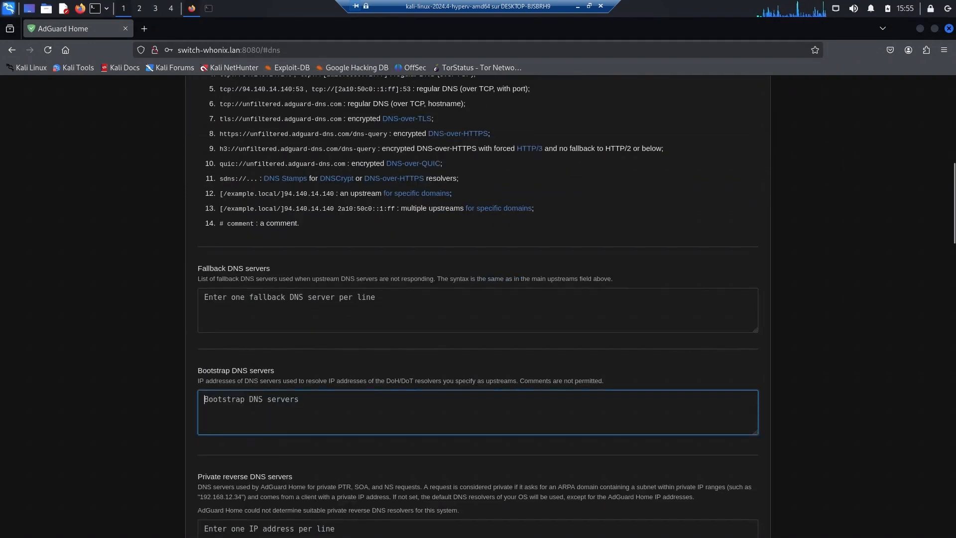
Enter 10.152.152.10:5300 as the only upstream DNS server and test the upstreams.
{"action": "scroll", "coordinate": [349, 412], "scroll_direction": "up", "scroll_amount": 2}
{"action": "scroll", "coordinate": [478, 298], "scroll_direction": "up", "scroll_amount": 9}
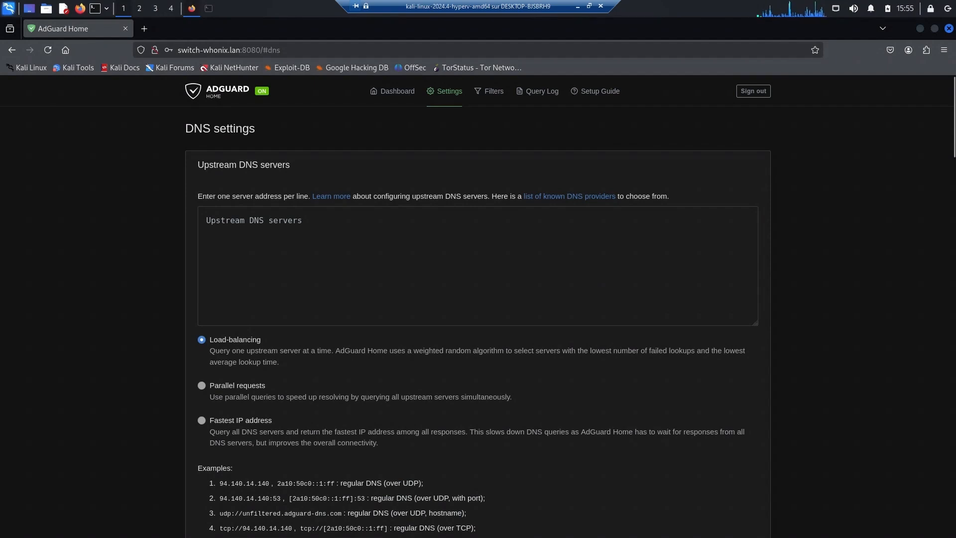
{"action": "left_click", "coordinate": [478, 265]}
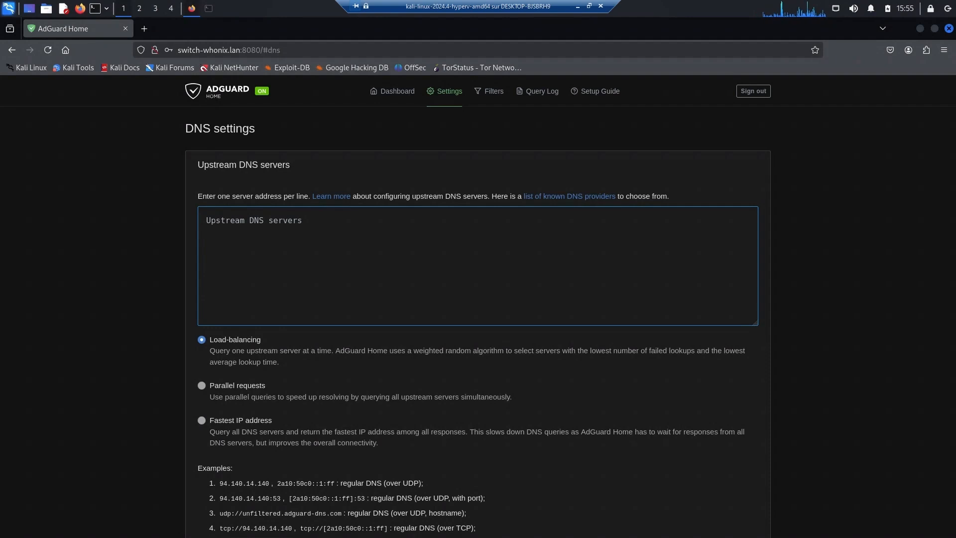
{"action": "type", "text": "10.152"}
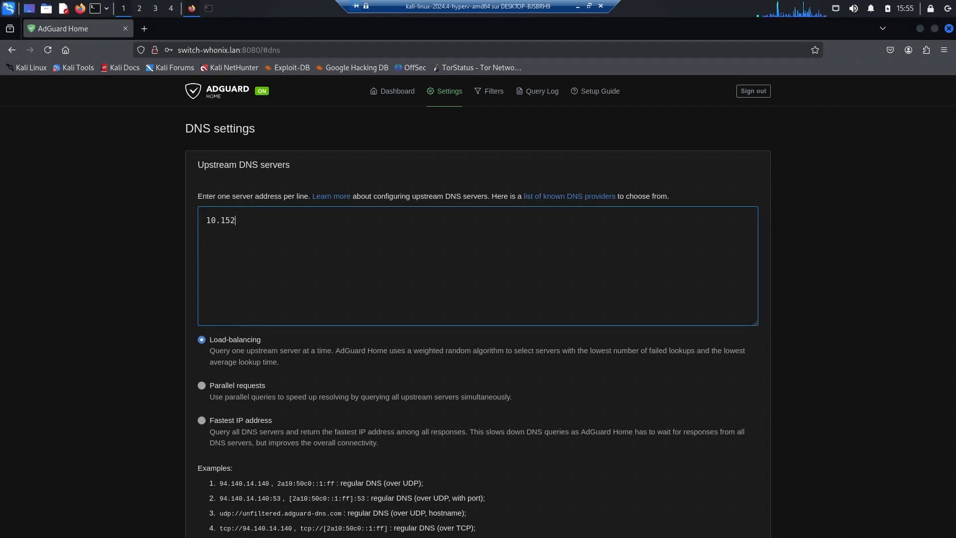
{"action": "type", "text": ".152.10:5300"}
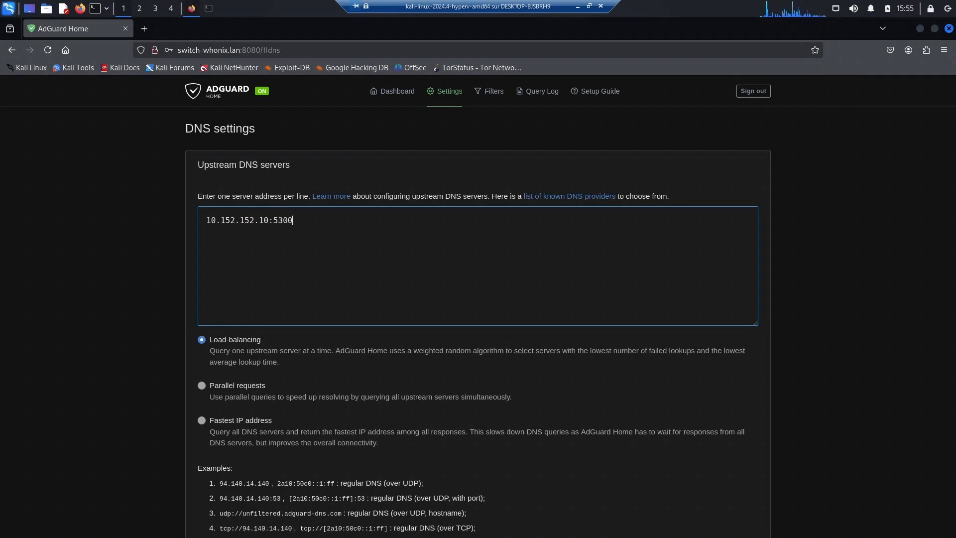
{"action": "scroll", "coordinate": [478, 298], "scroll_direction": "down", "scroll_amount": 10}
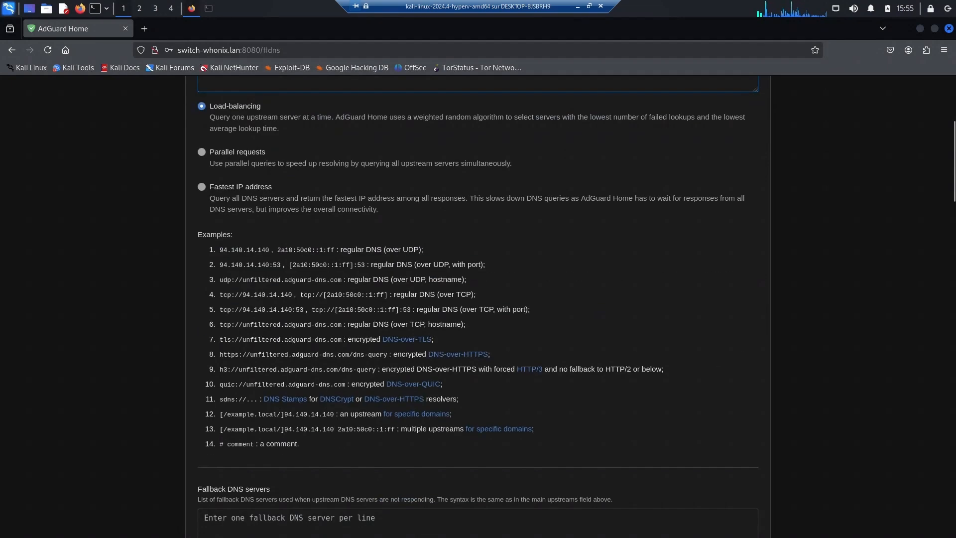
{"action": "scroll", "coordinate": [478, 306], "scroll_direction": "down", "scroll_amount": 5}
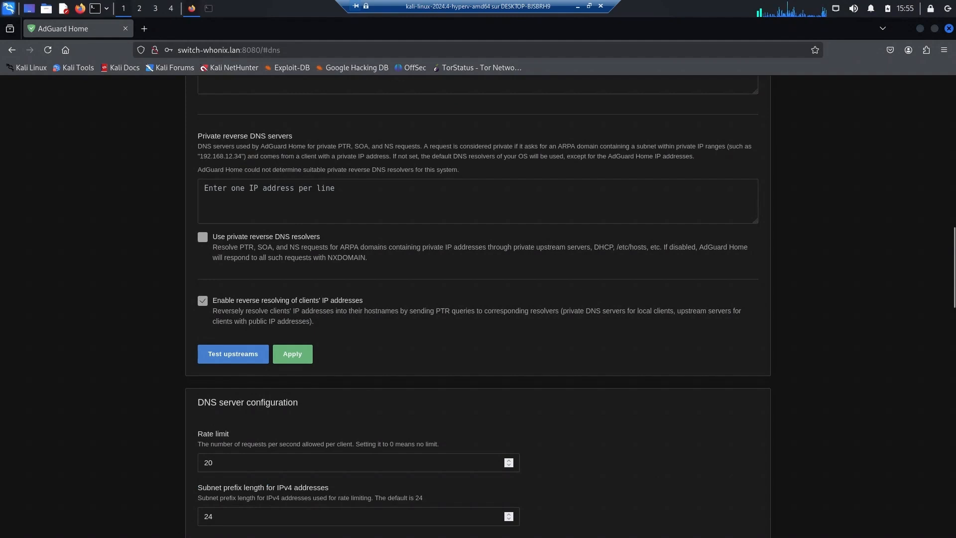
{"action": "left_click", "coordinate": [234, 354]}
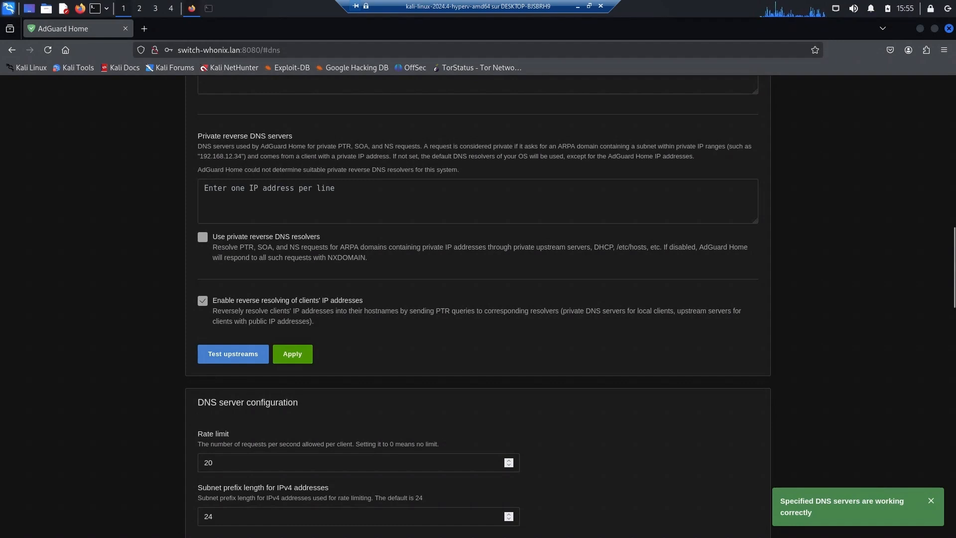
Apply the changed upstream DNS server settings in AdGuard Home.
{"action": "left_click", "coordinate": [292, 353]}
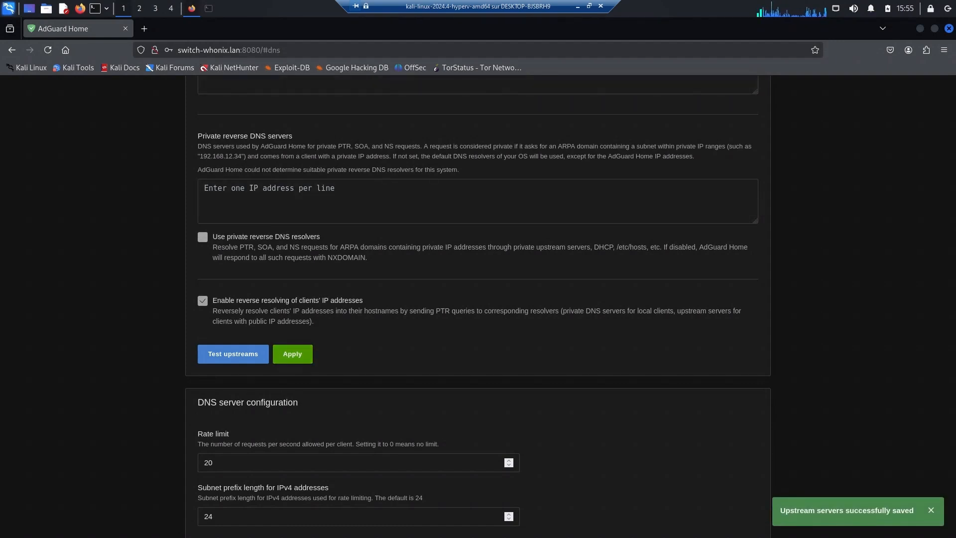
Open google.com in a new browser tab, search for "hello world" and open the first Wikipedia result.
{"action": "key", "text": "ctrl+t"}
{"action": "type", "text": "google.com/"}
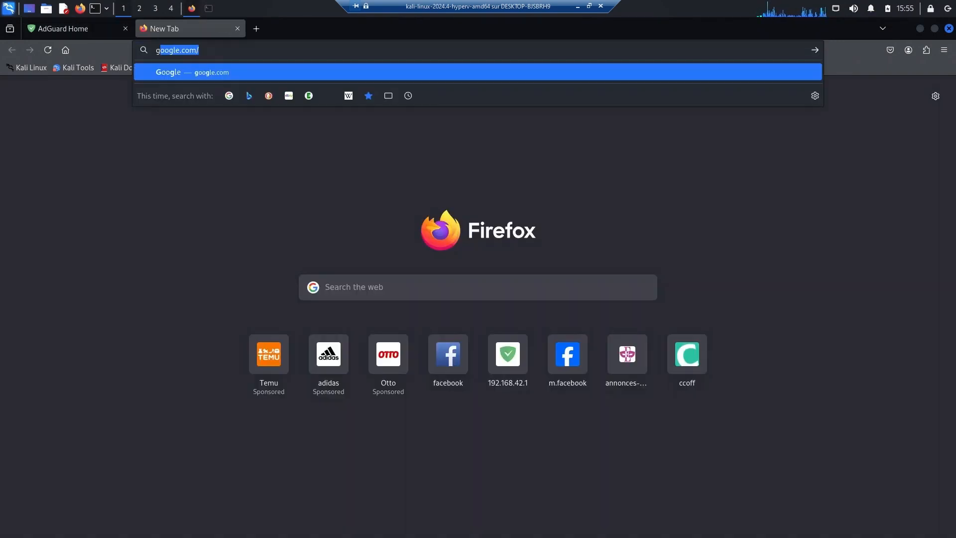
{"action": "key", "text": "Return"}
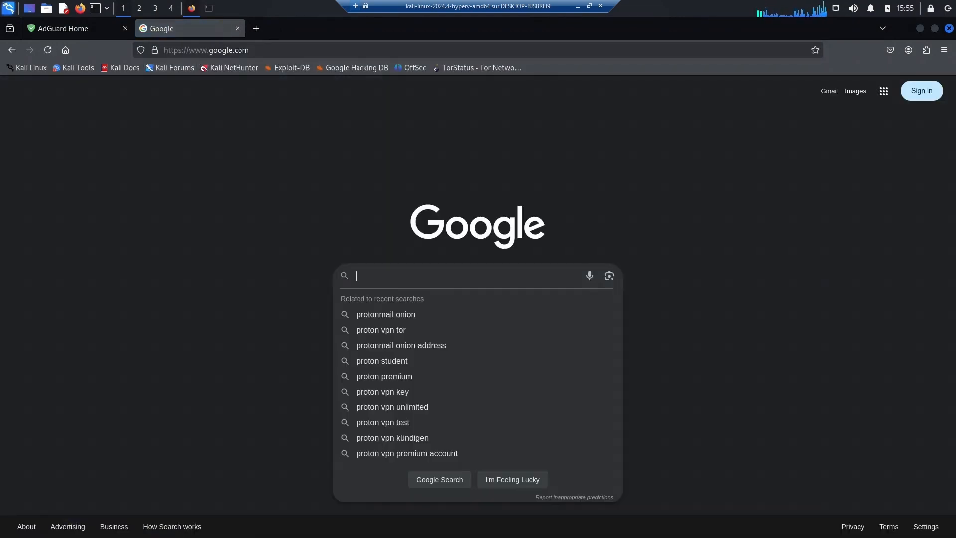
{"action": "type", "text": "hello wor"}
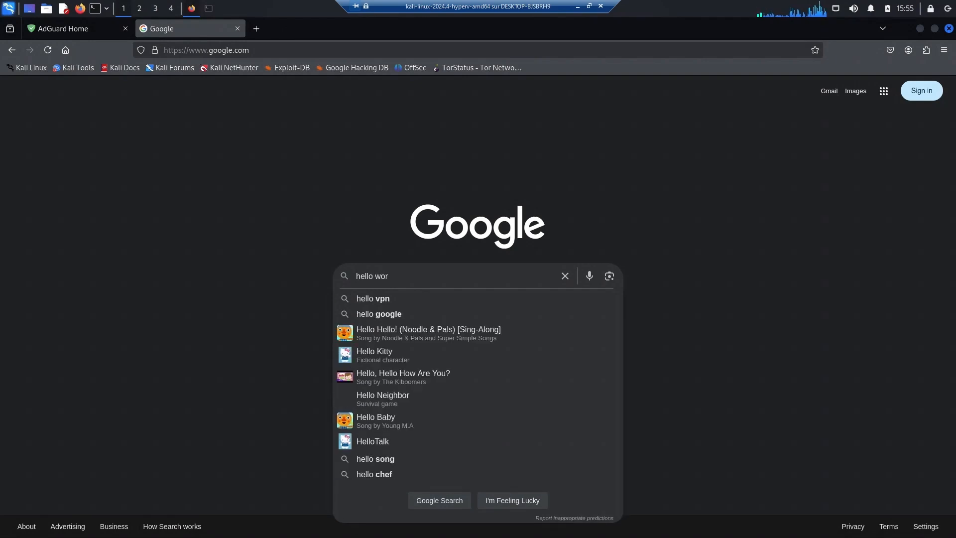
{"action": "type", "text": "ld"}
{"action": "key", "text": "Return"}
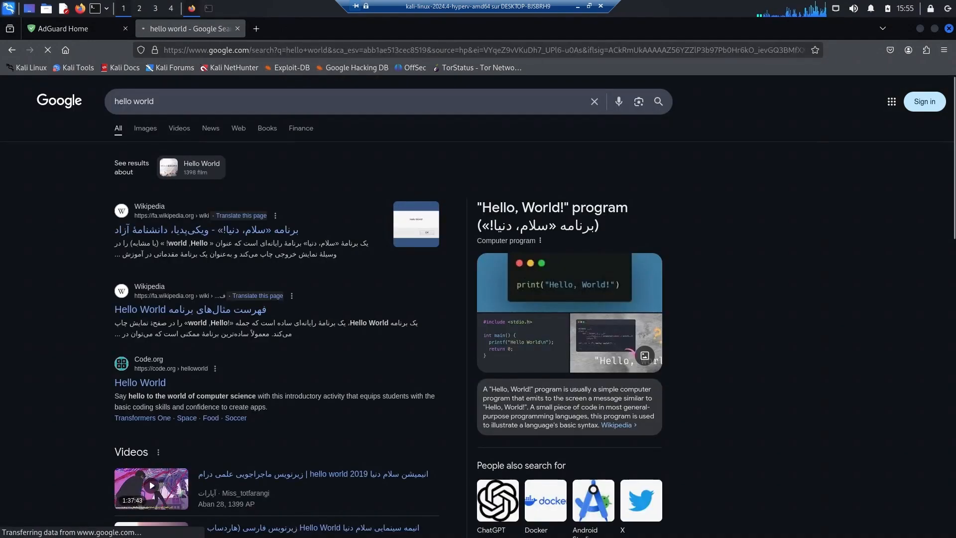
{"action": "left_click", "coordinate": [206, 229]}
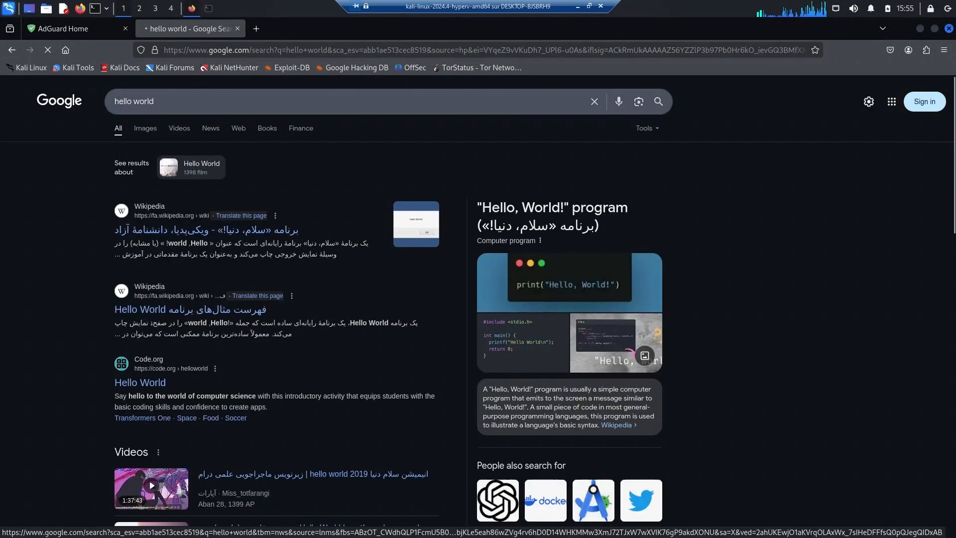
Return to AdGuard Home and open its dashboard to examine the DNS query statistics.
{"action": "key", "text": "ctrl+shift+Tab"}
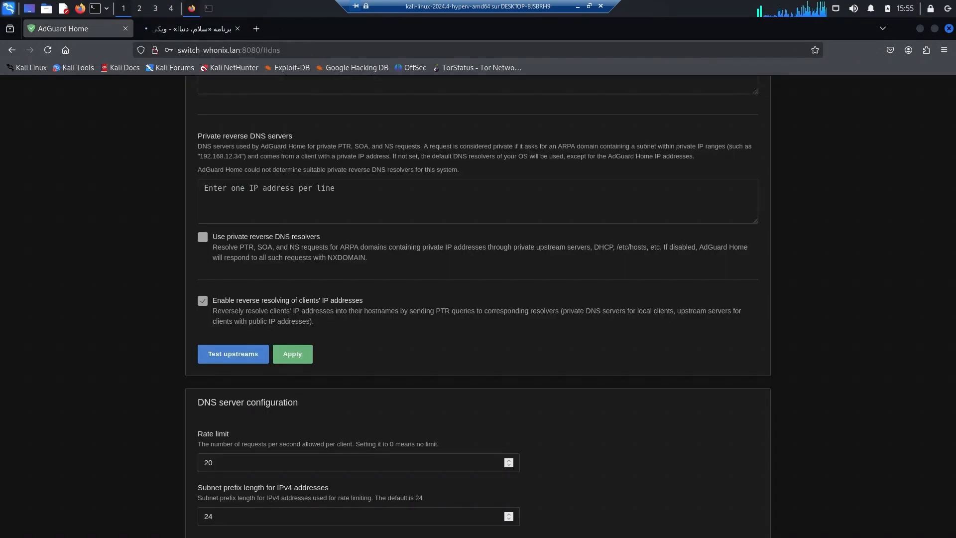
{"action": "scroll", "coordinate": [478, 307], "scroll_direction": "up", "scroll_amount": 10}
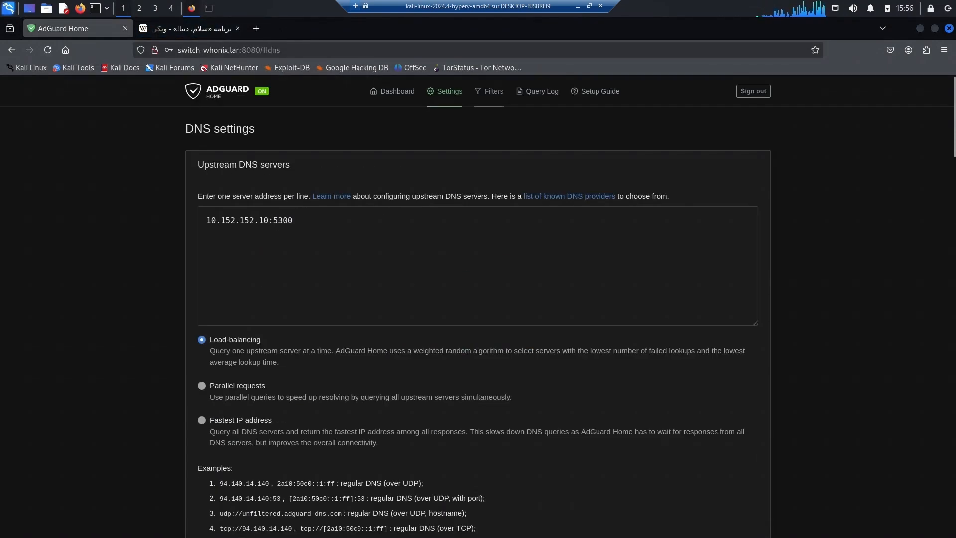
{"action": "left_click", "coordinate": [394, 91]}
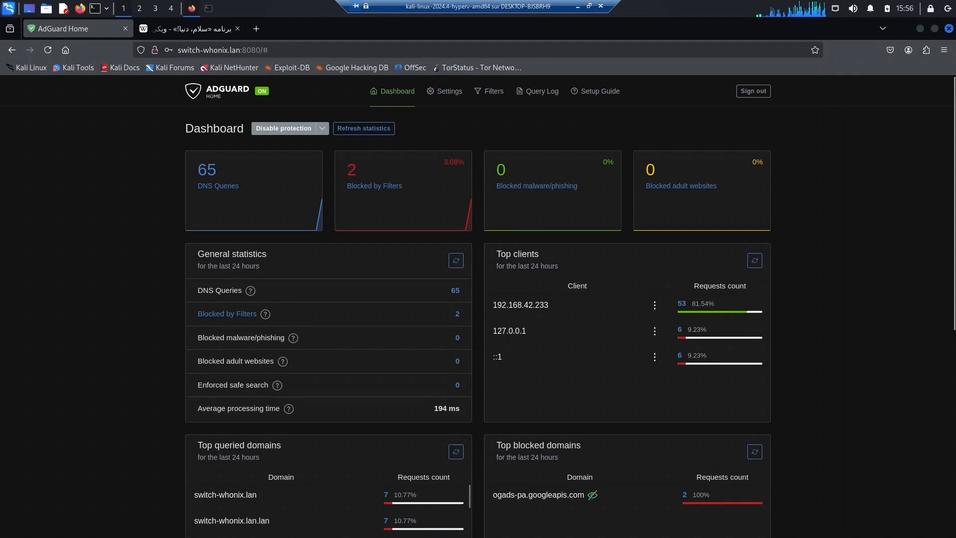